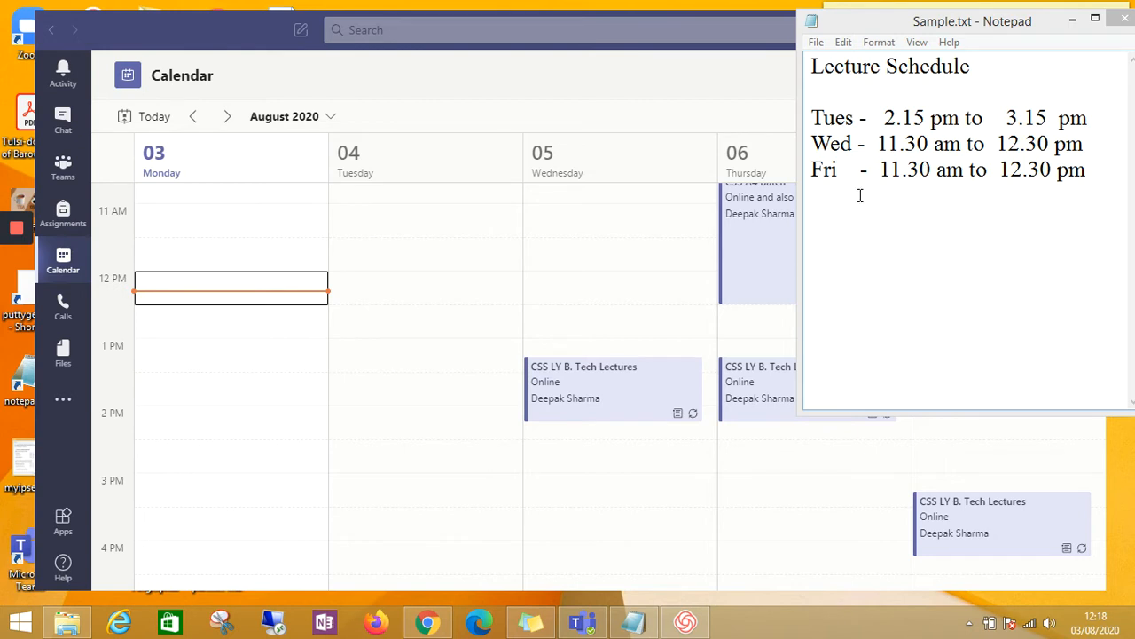
Create a new calendar meeting on Tuesday, Aug 4, 2020, and title it "Sample Lectures".
double_click(383, 424)
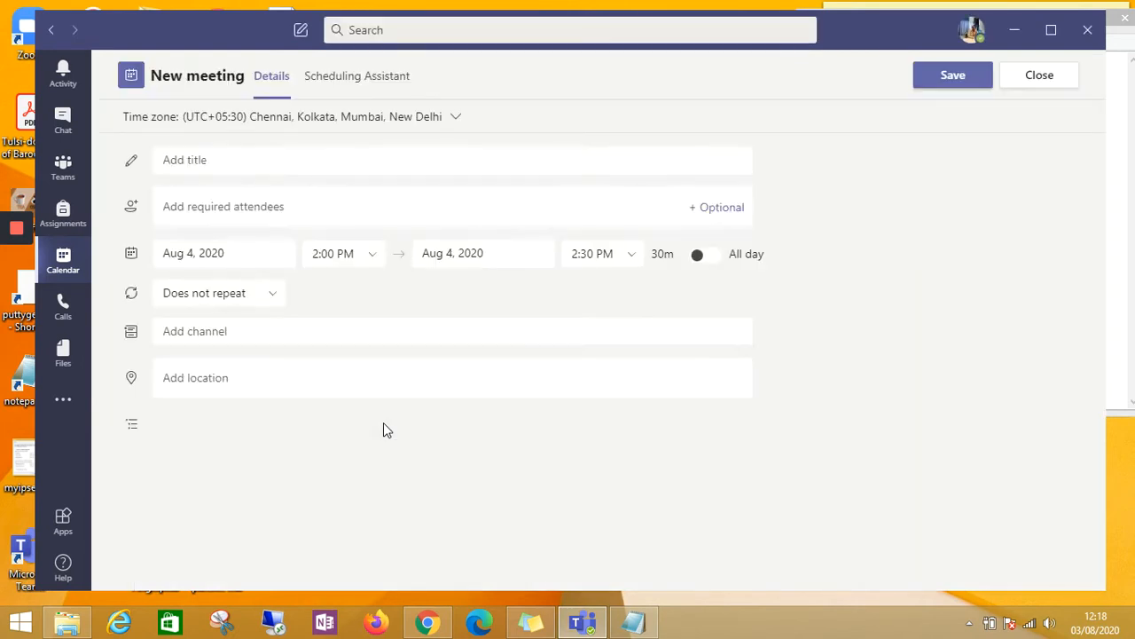
left_click(206, 159)
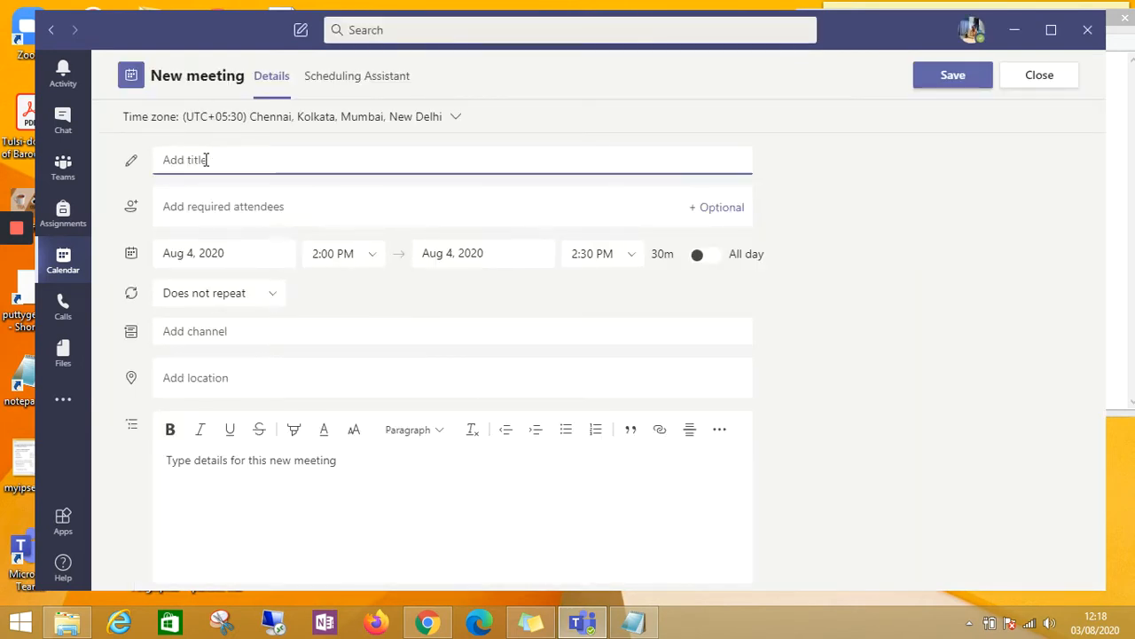
type("Sample")
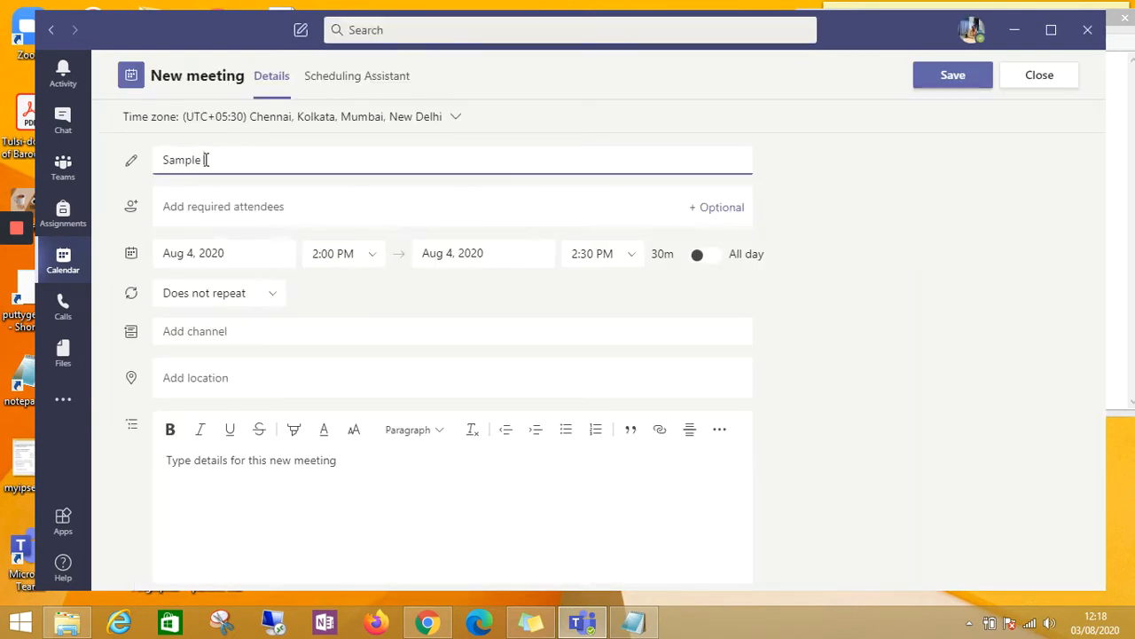
type(" Te")
Set the meeting's start time to 2:15 PM.
left_click(326, 256)
left_click(327, 256)
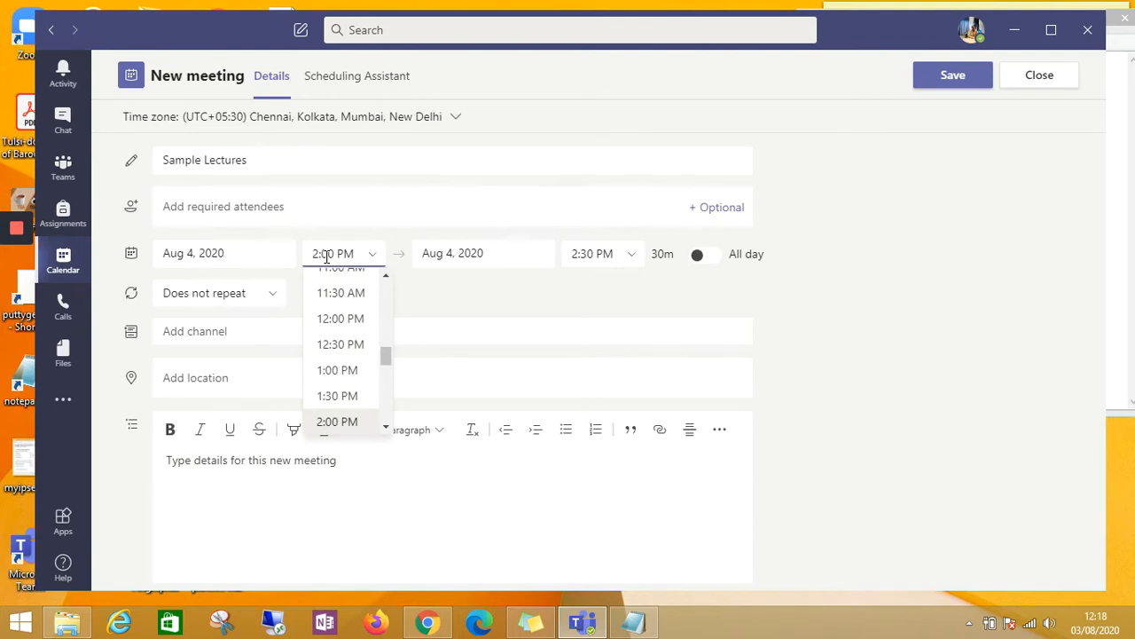
type("1")
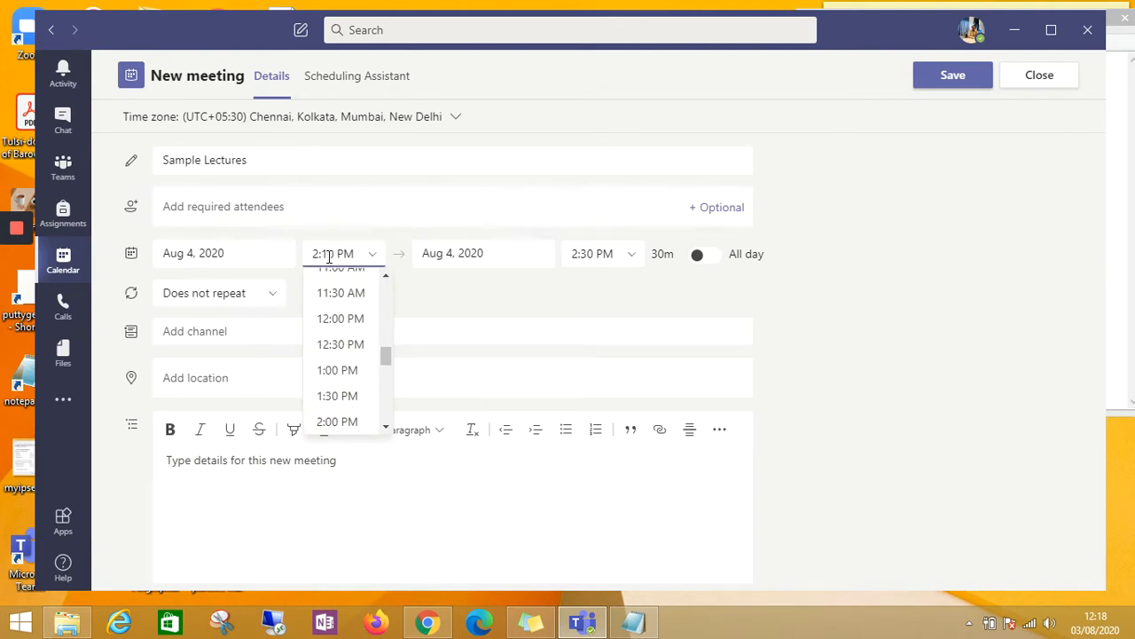
type("5")
Check the Tuesday slot in the Sample.txt lecture schedule and set the meeting's end time to 3:15 PM.
left_click(592, 254)
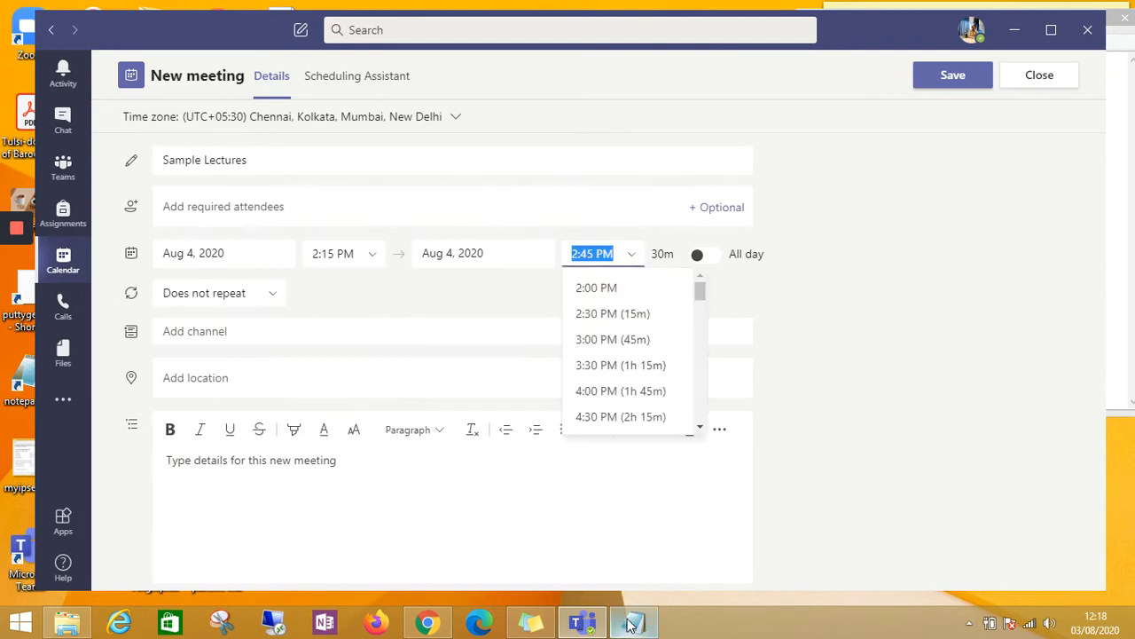
key("alt+Tab")
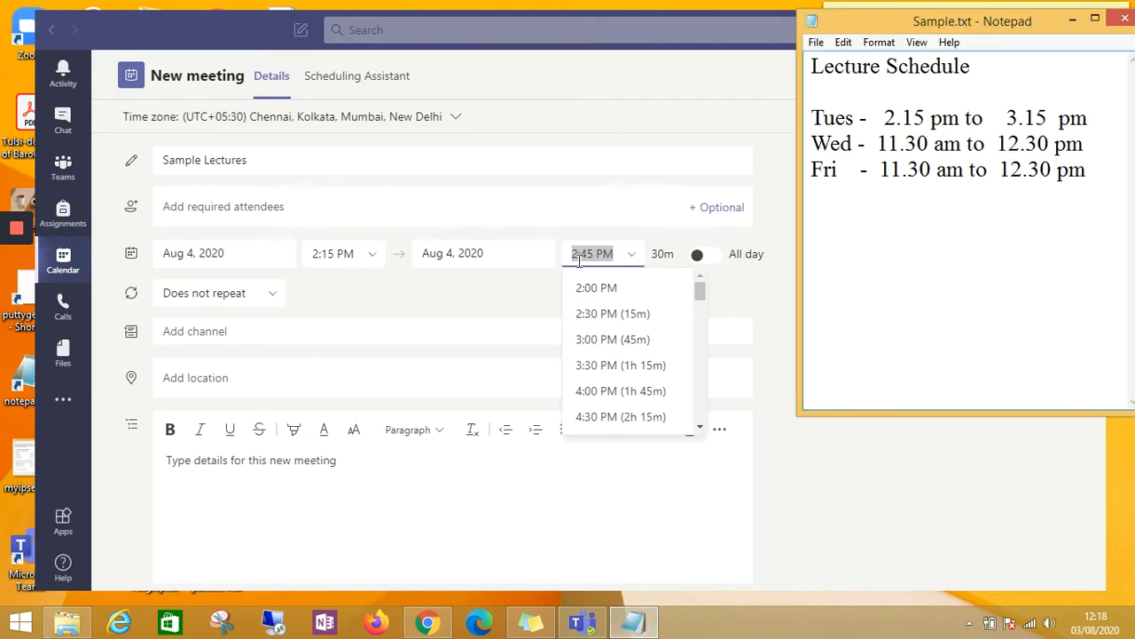
key("alt+Tab")
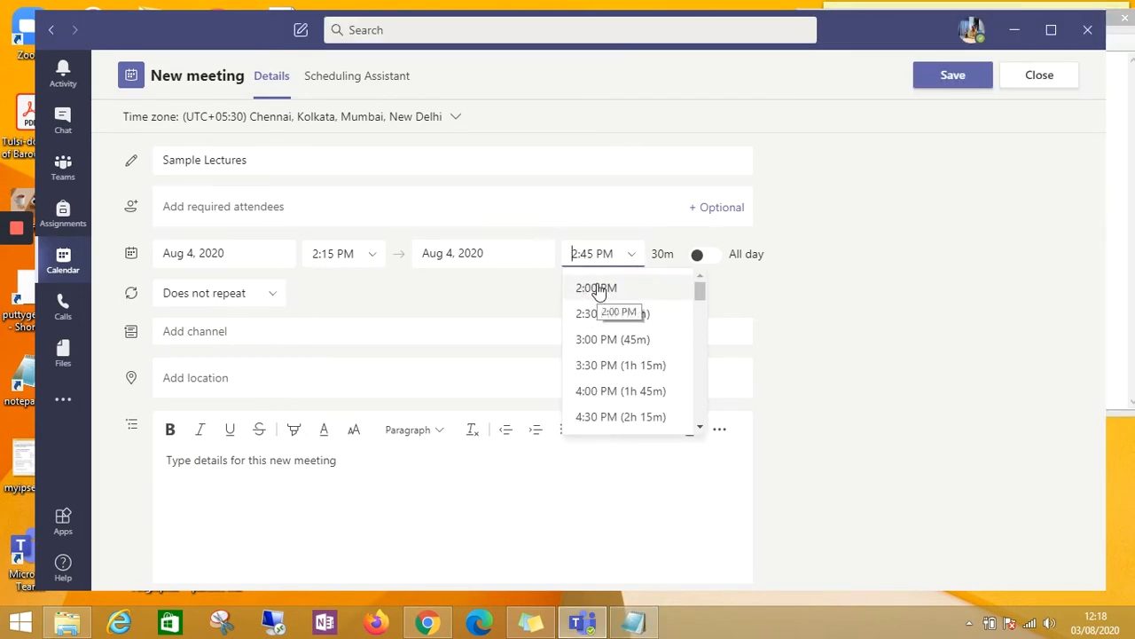
key("BackSpace")
type("3")
key("Right")
key("Right")
key("BackSpace")
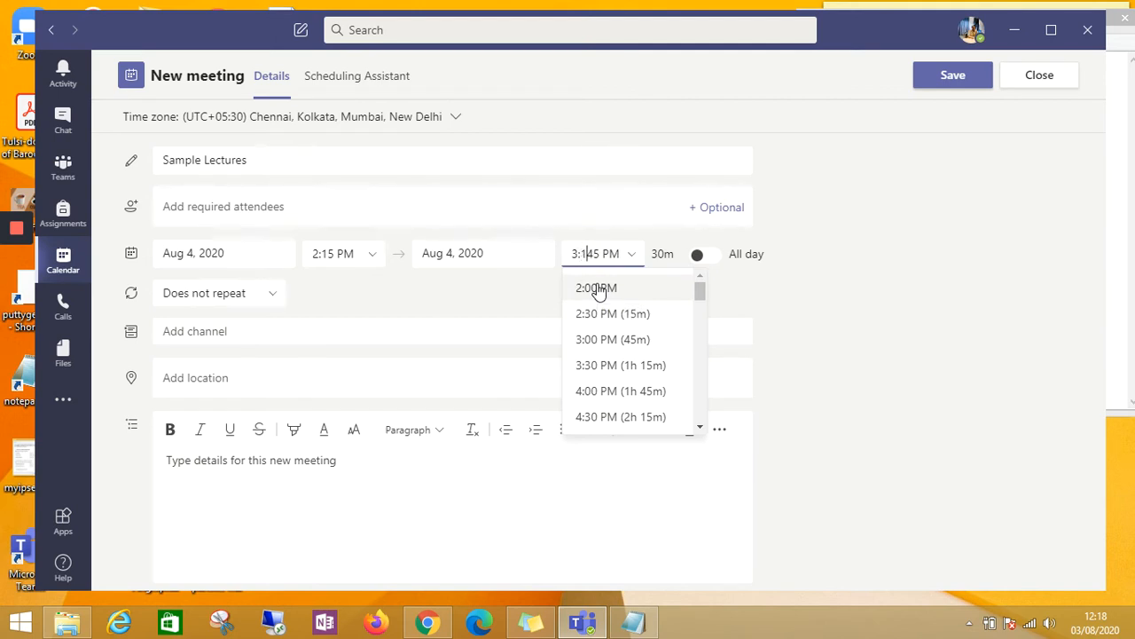
type("1")
key("Return")
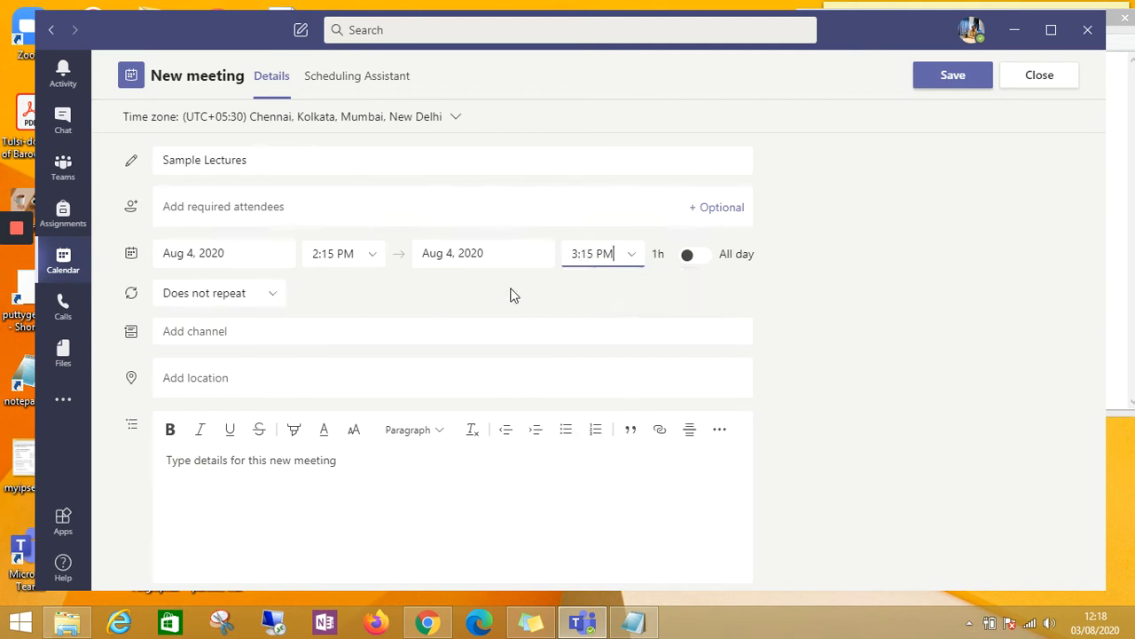
Assign the meeting to the General channel of the Sample Class team.
left_click(219, 331)
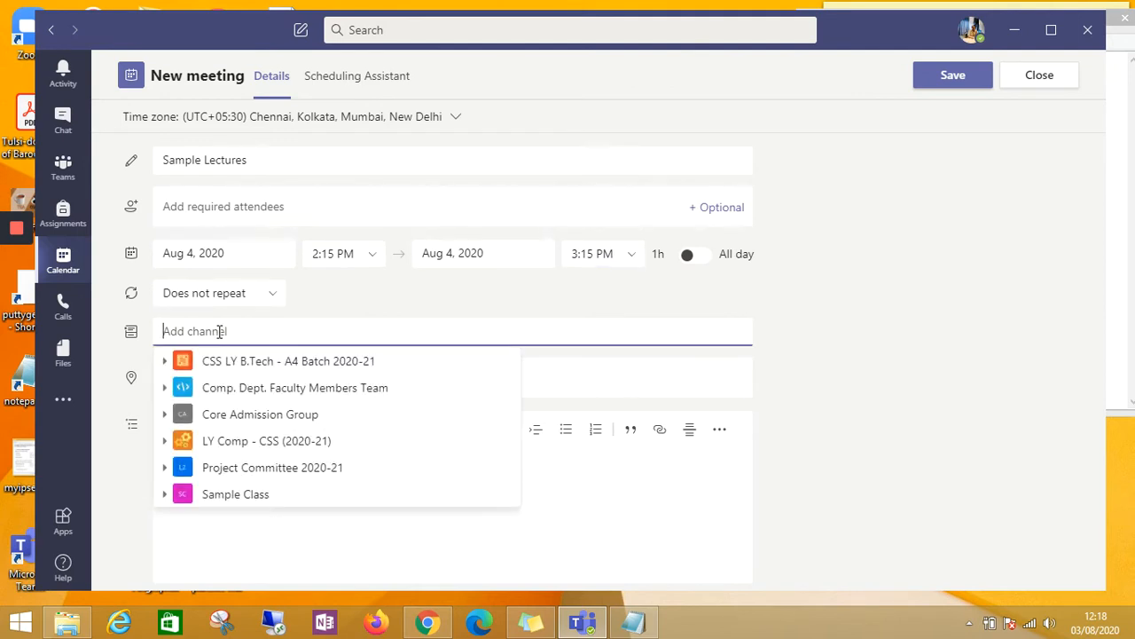
left_click(211, 501)
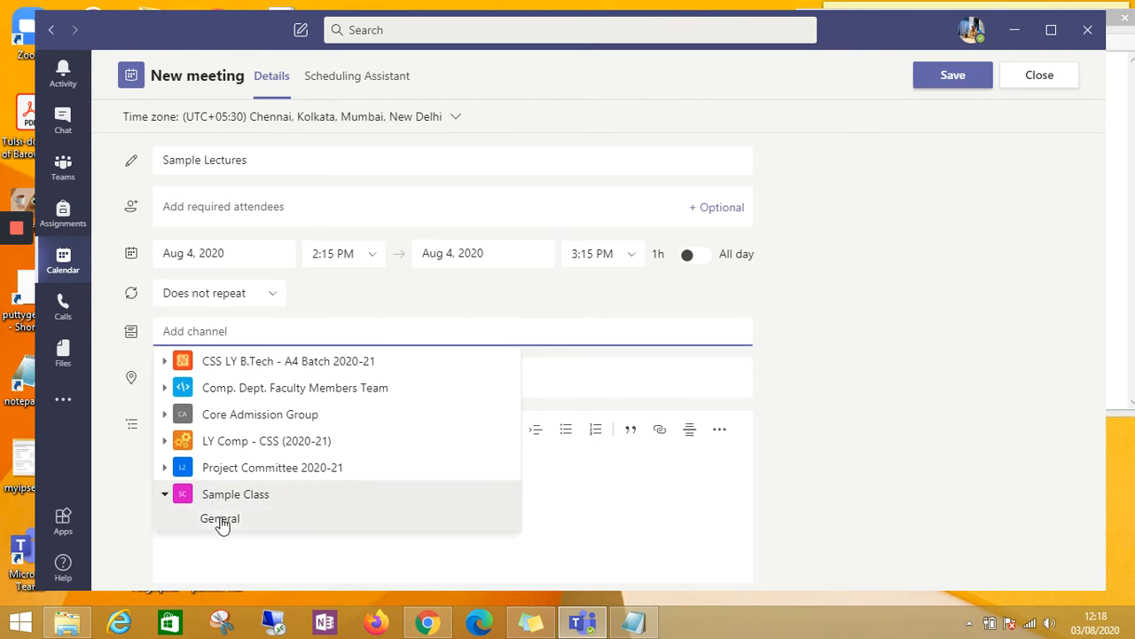
left_click(221, 518)
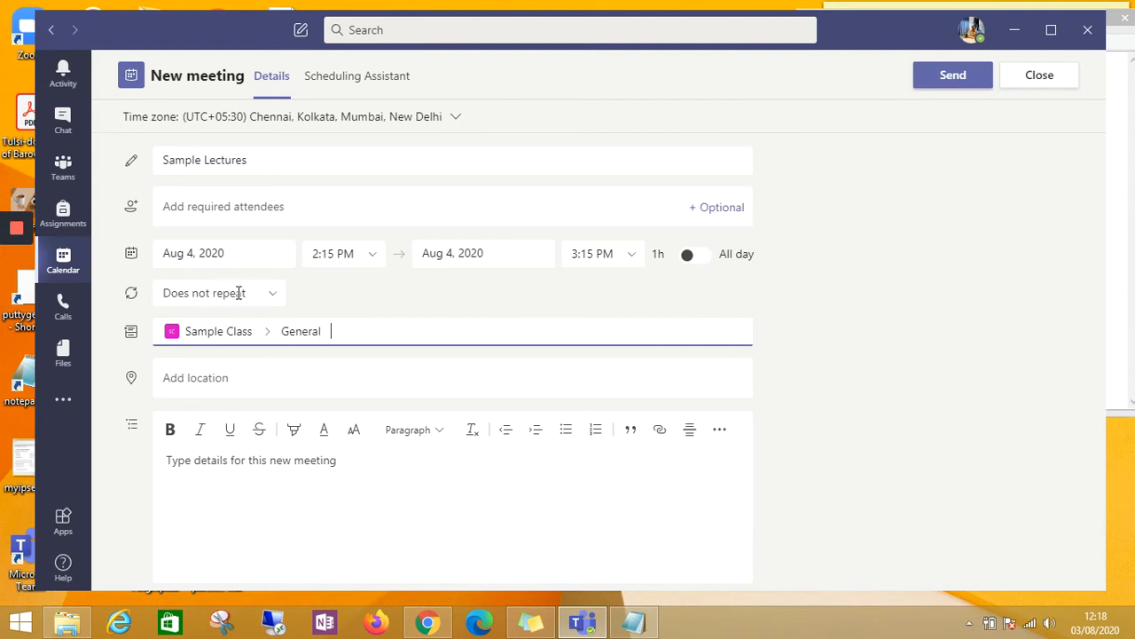
Set a custom recurrence of every 1 week on Tuesday, ending Aug 31, 2020, and send the meeting invitation.
left_click(271, 296)
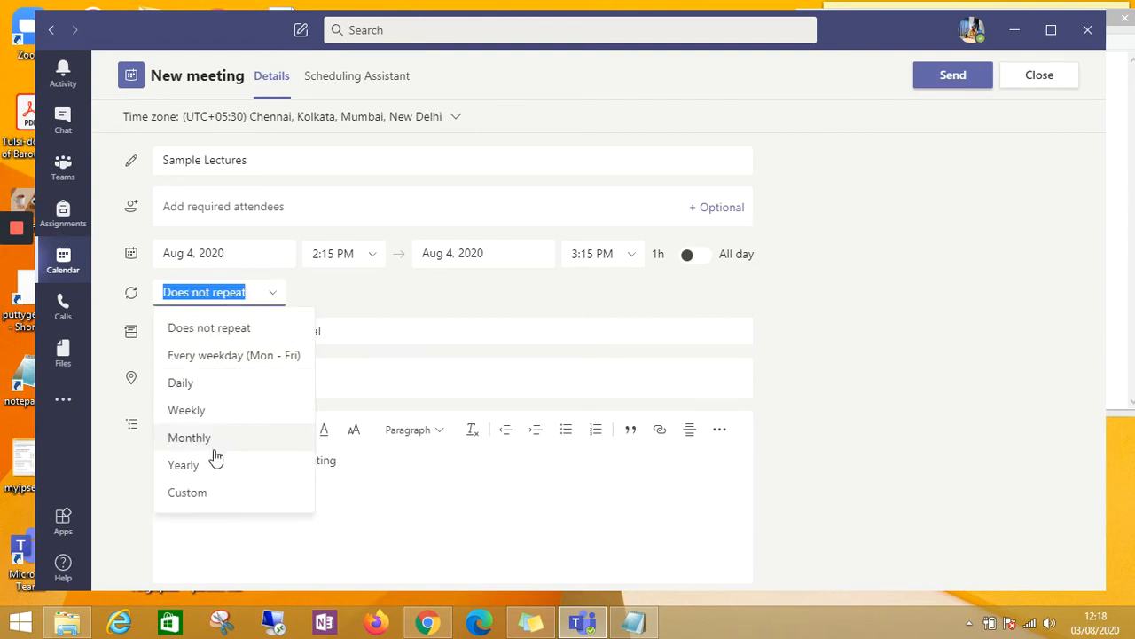
left_click(198, 493)
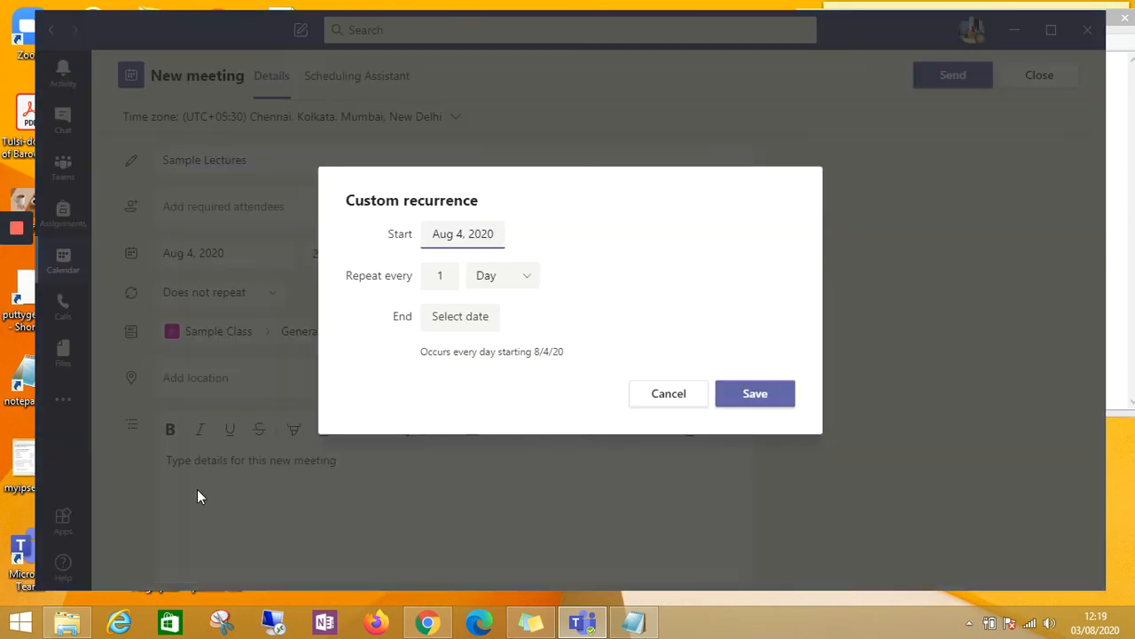
left_click(524, 283)
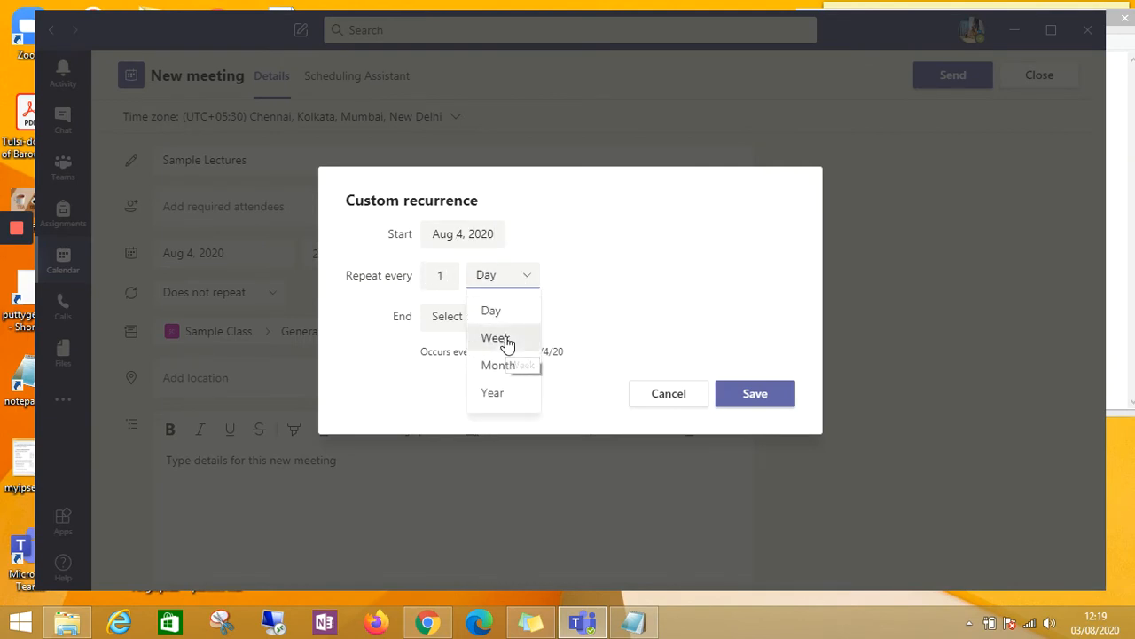
left_click(506, 340)
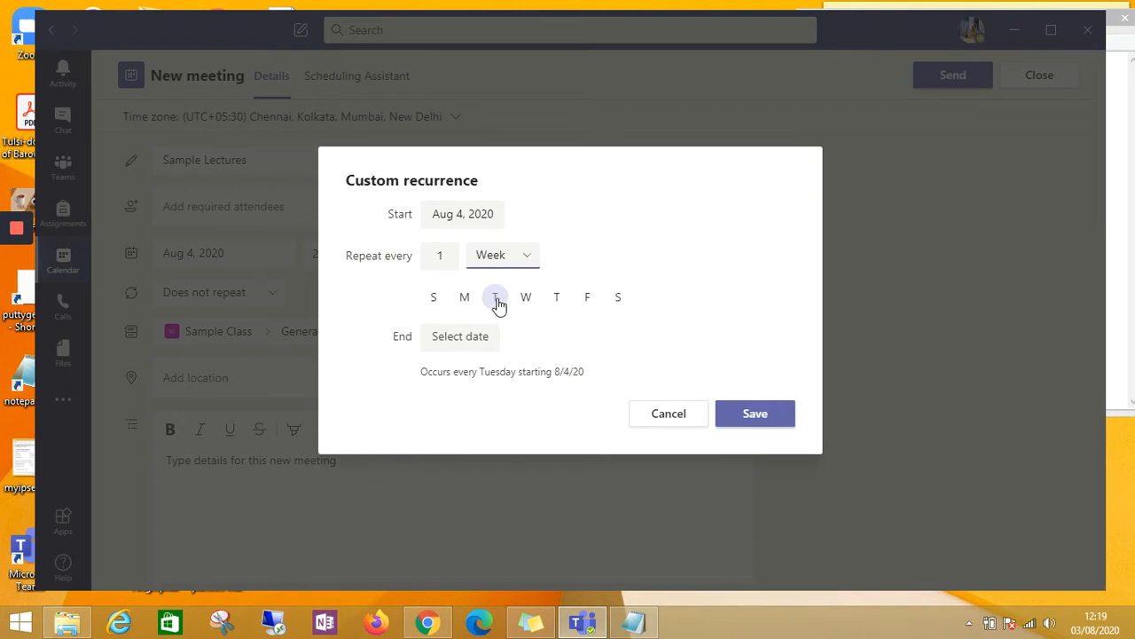
left_click(497, 301)
left_click(467, 340)
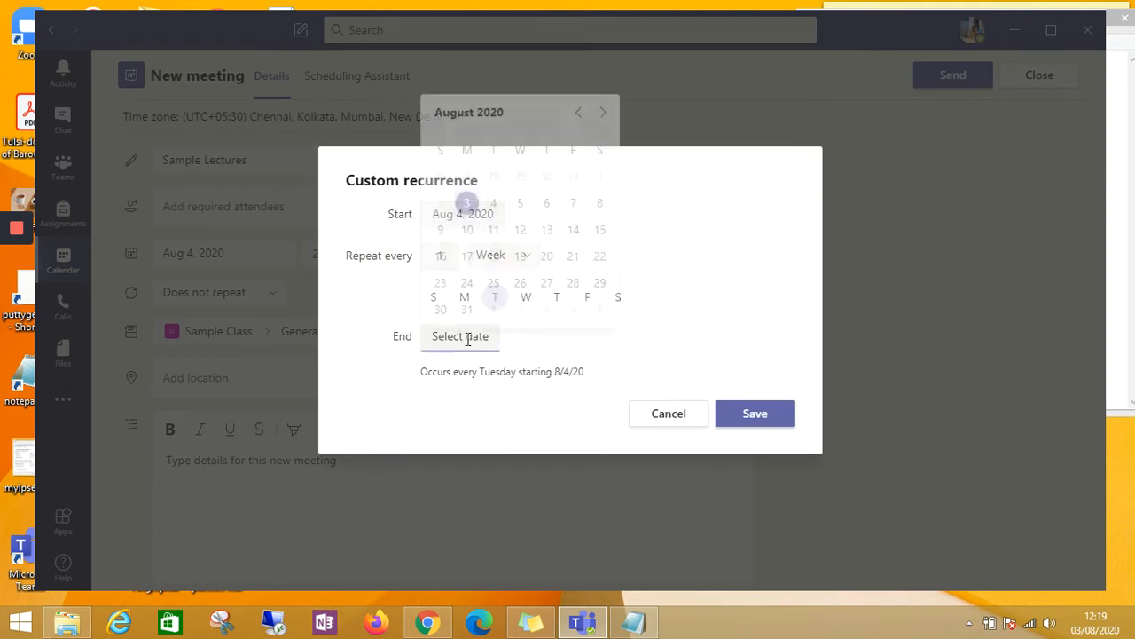
left_click(466, 306)
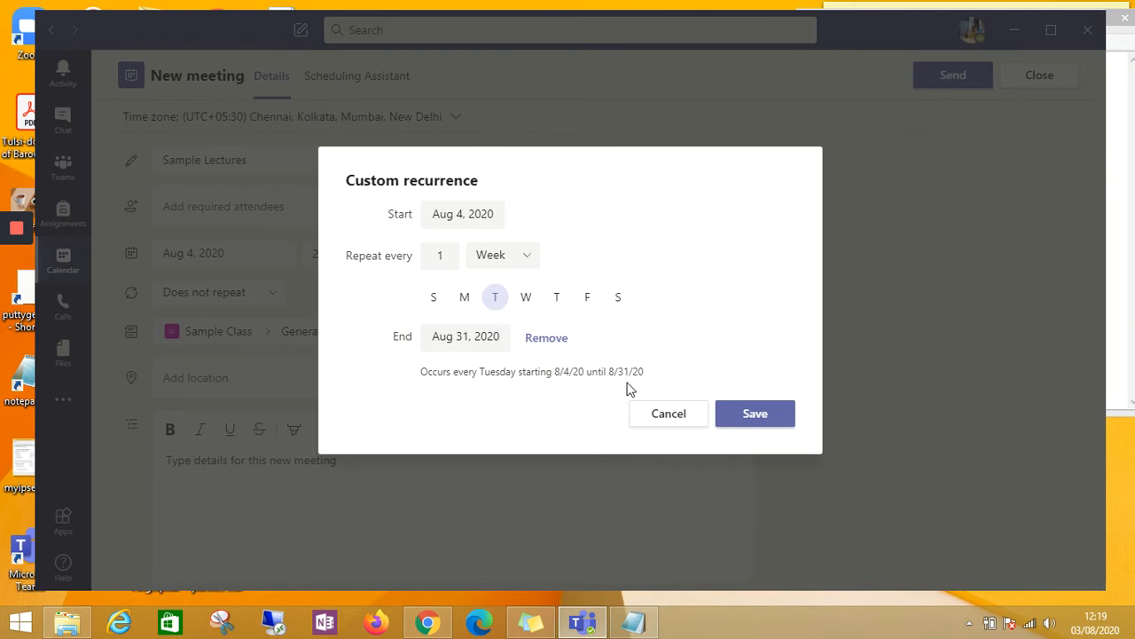
left_click(757, 416)
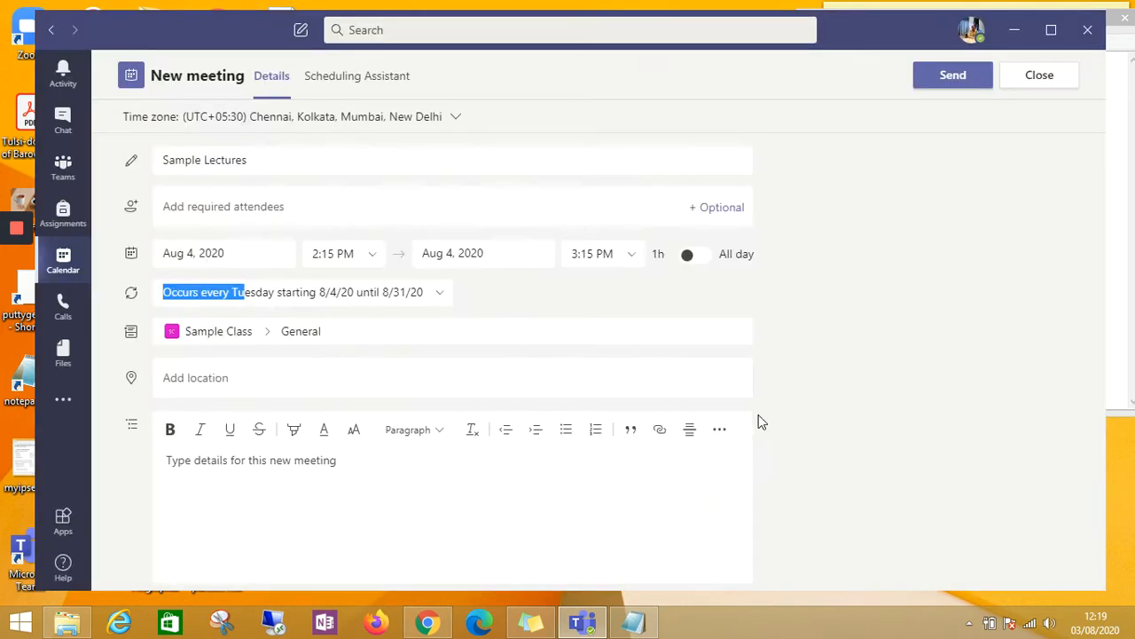
left_click(956, 82)
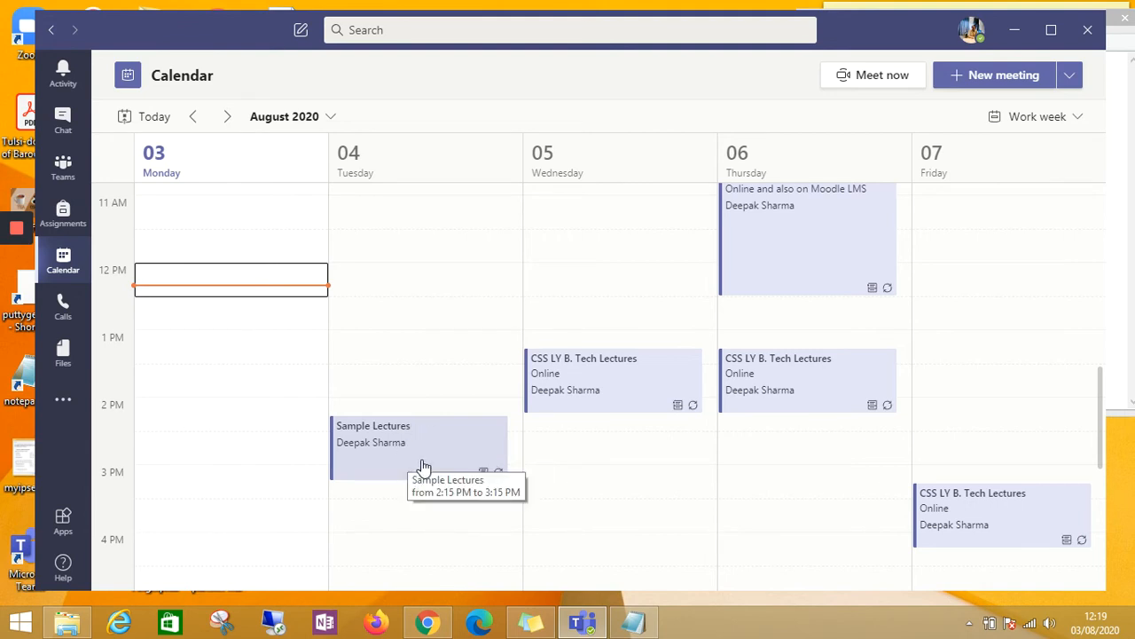
Check the recurring Sample Lectures across the following calendar weeks and its meeting post in the Sample Class General channel.
left_click(227, 116)
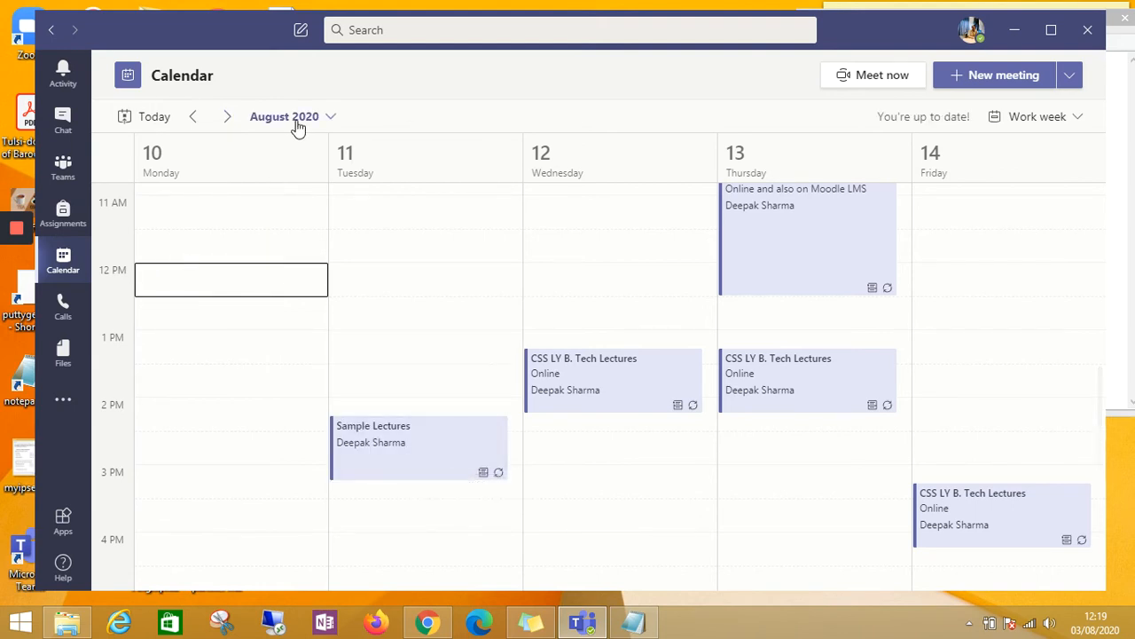
left_click(229, 118)
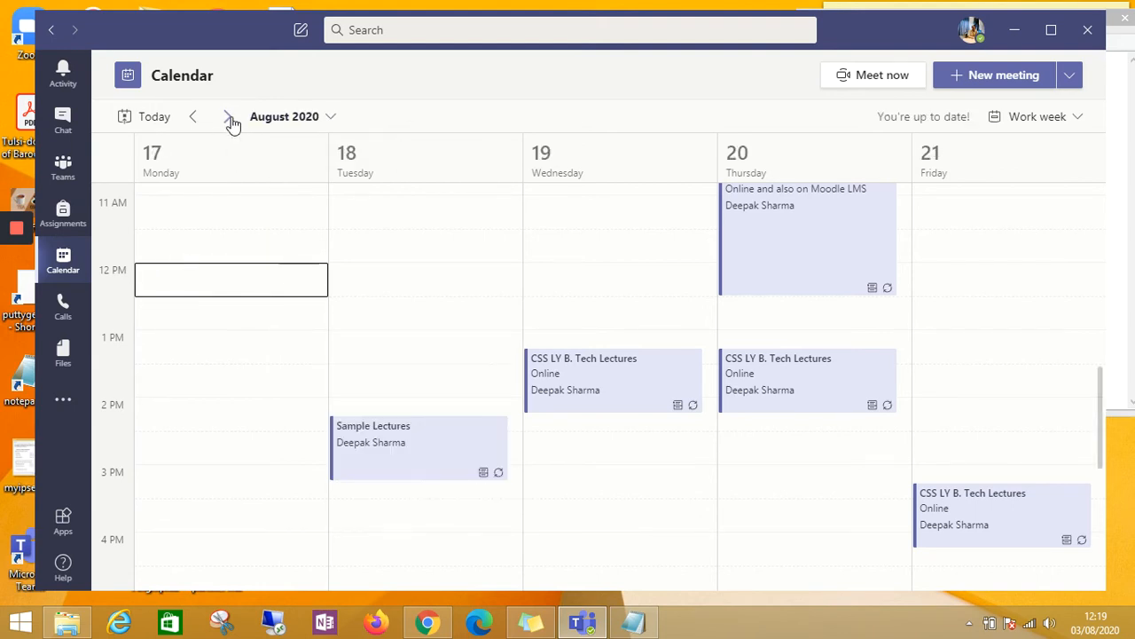
left_click(229, 118)
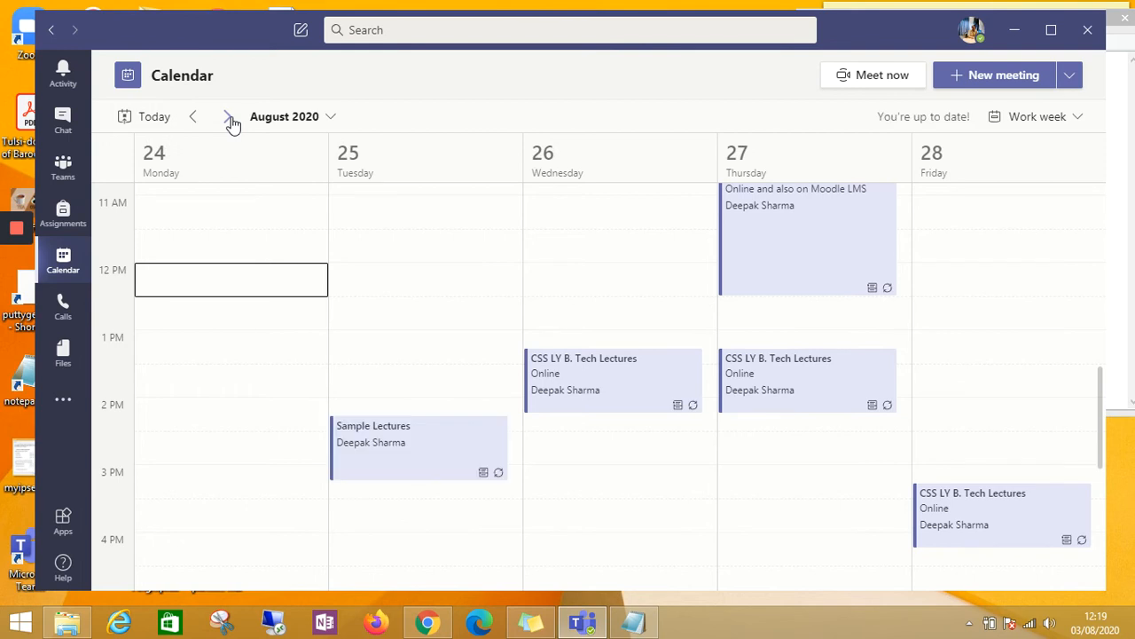
left_click(229, 118)
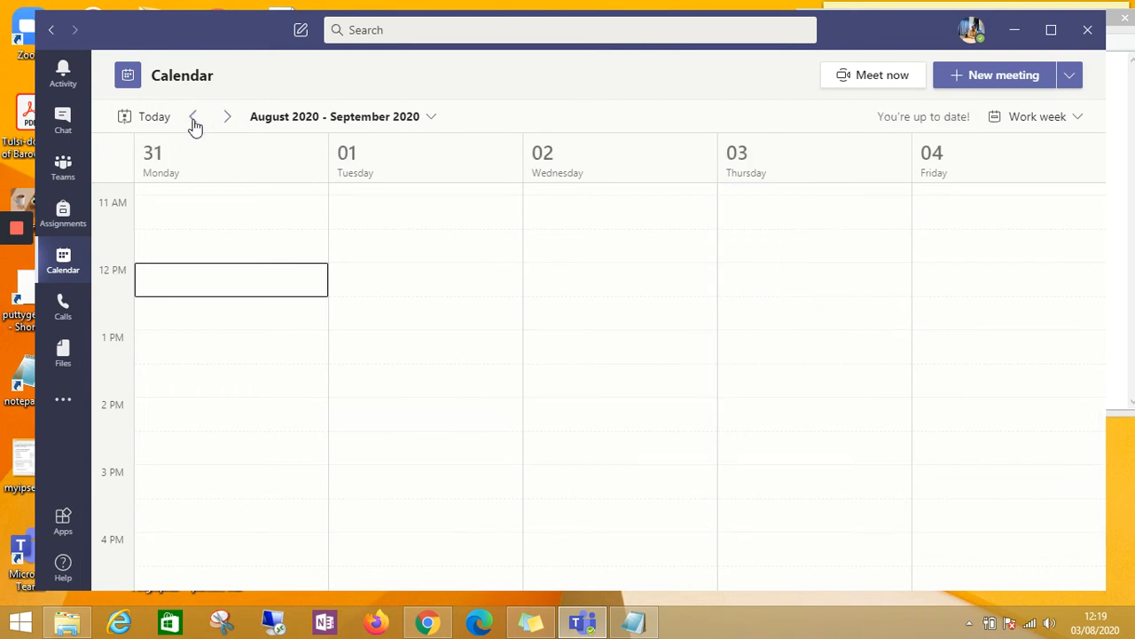
left_click(194, 124)
left_click(195, 124)
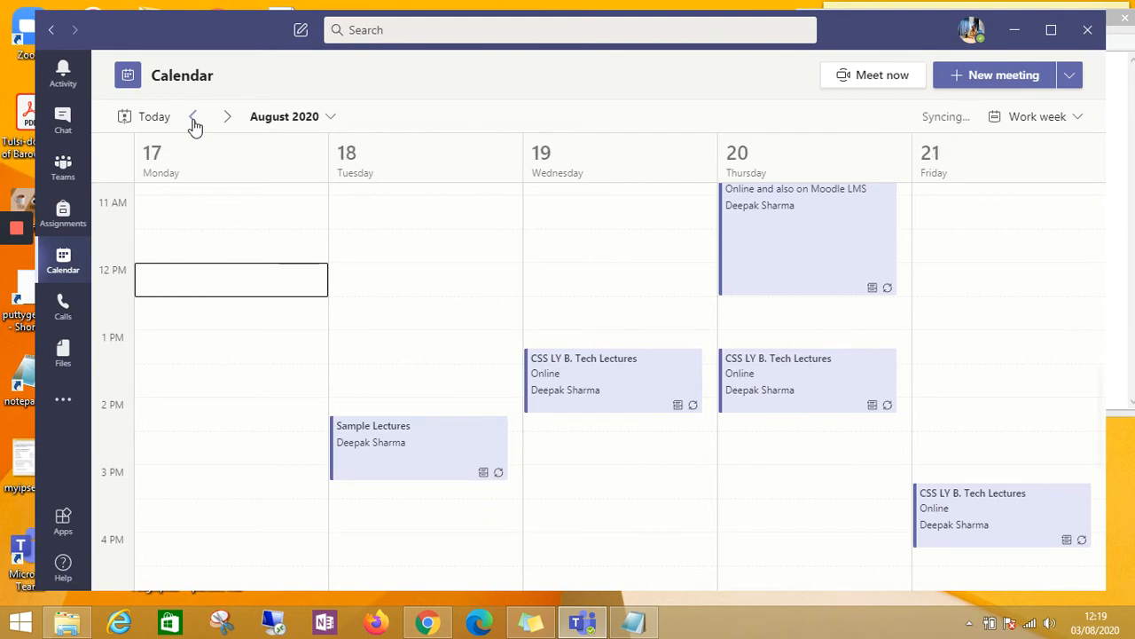
left_click(194, 125)
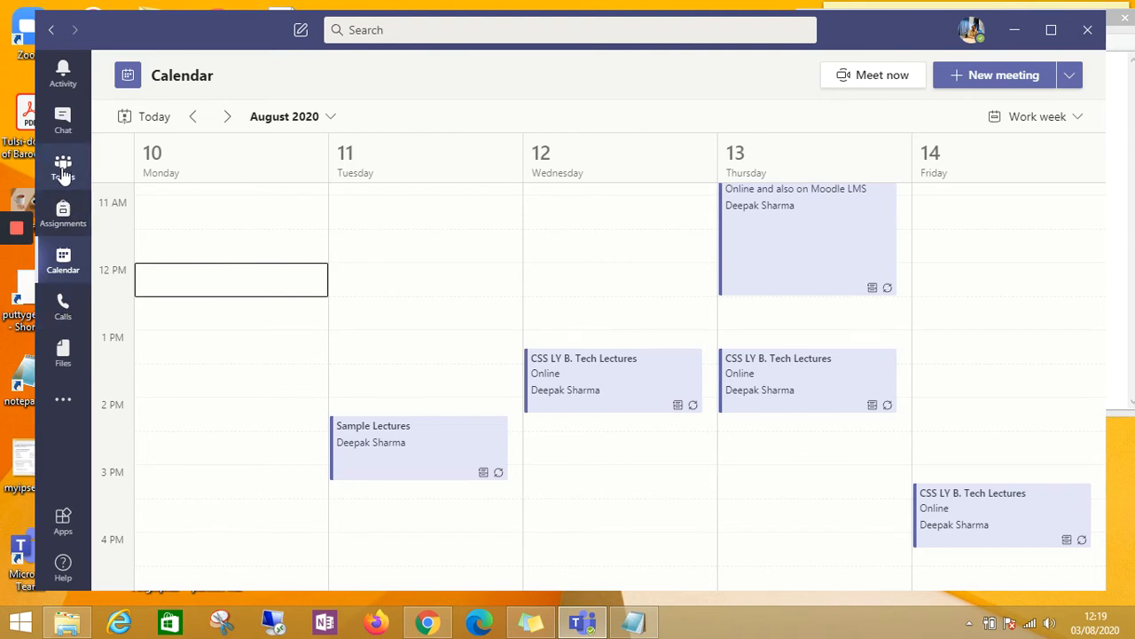
left_click(63, 174)
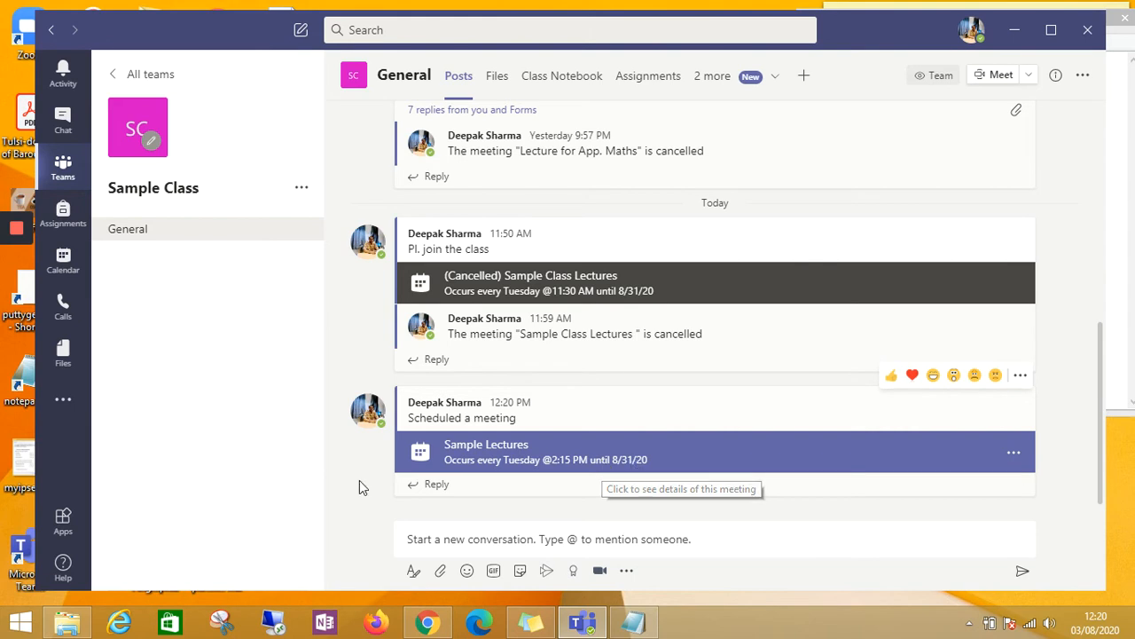
Following the Sample.txt schedule, create a calendar meeting titled "Sample lectures" on Wednesday, Aug 5, 2020, from 11:30 AM to 12:30 PM.
left_click(63, 263)
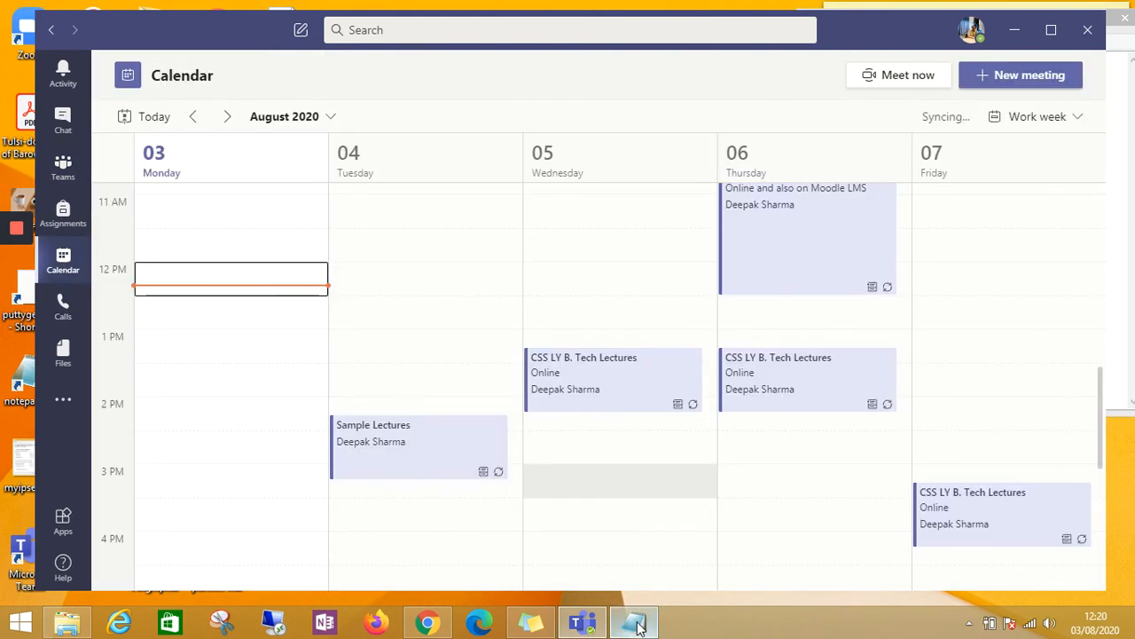
key("alt+Tab")
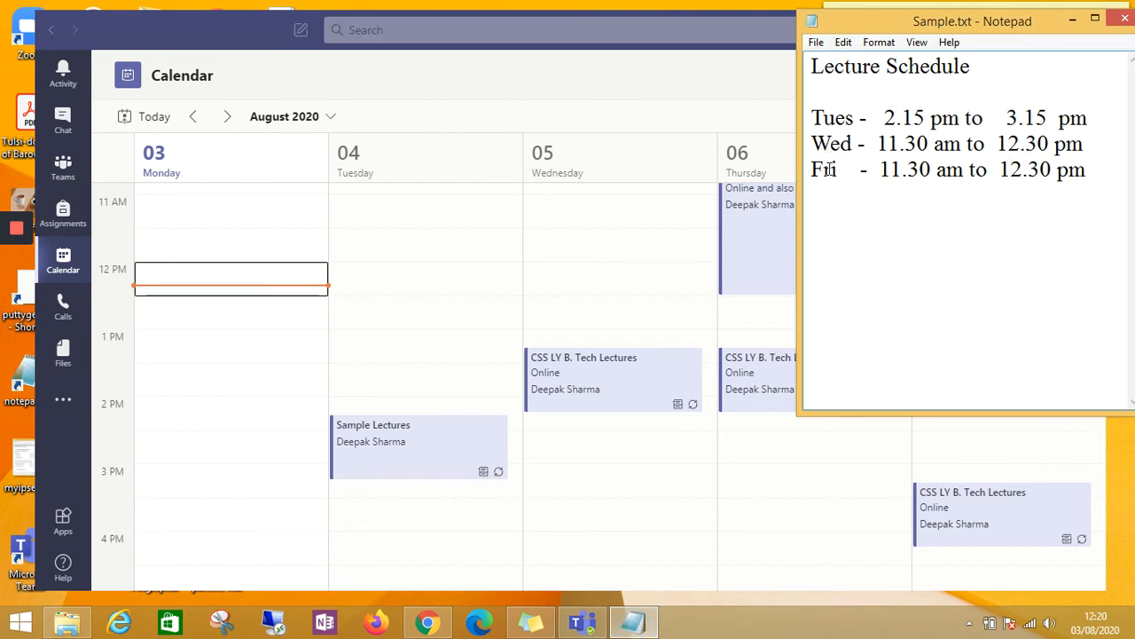
double_click(597, 252)
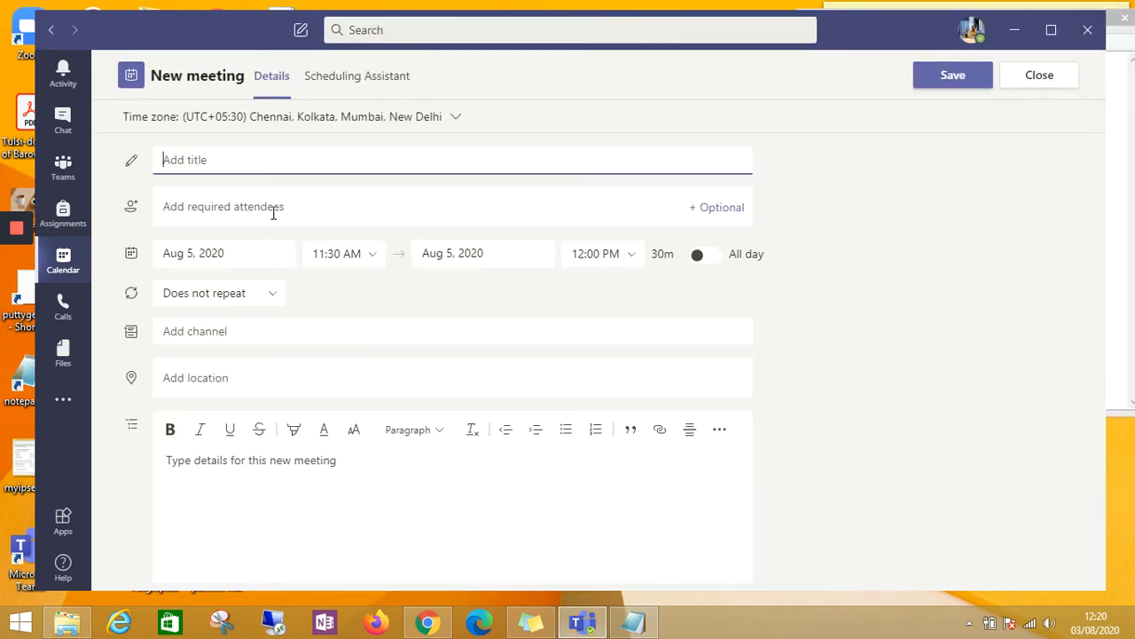
type("Sa")
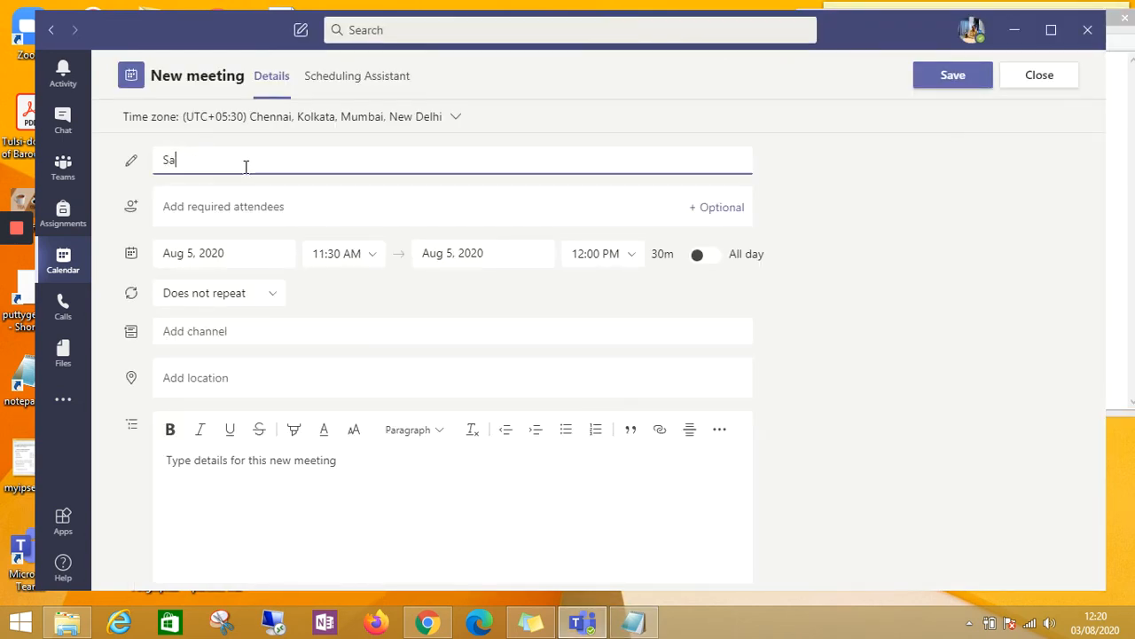
type("mple lectures")
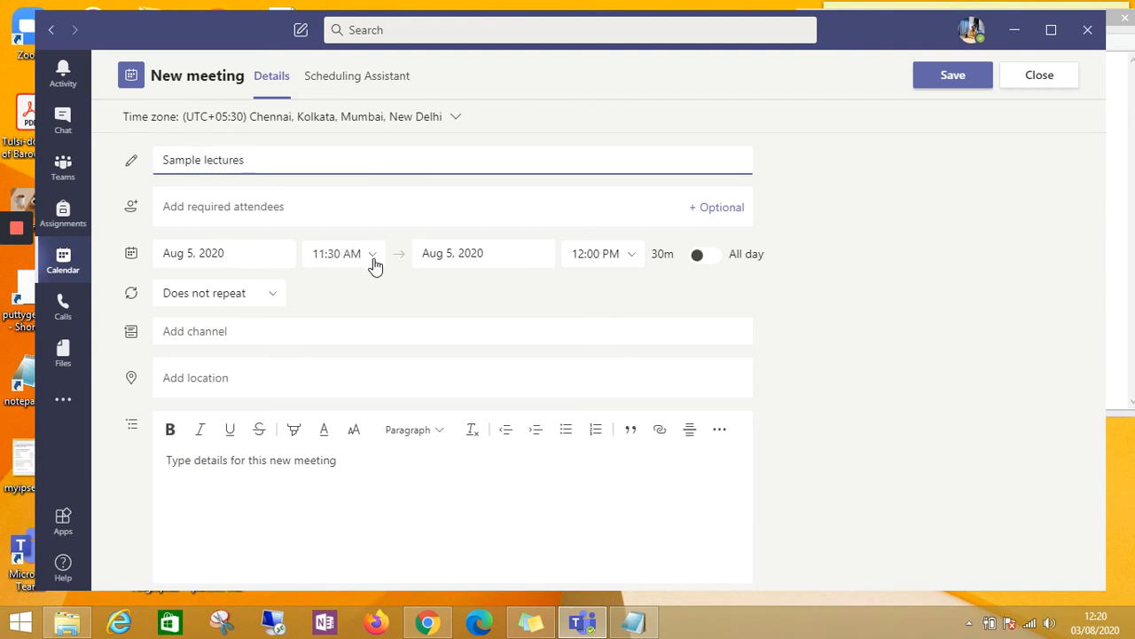
left_click(592, 256)
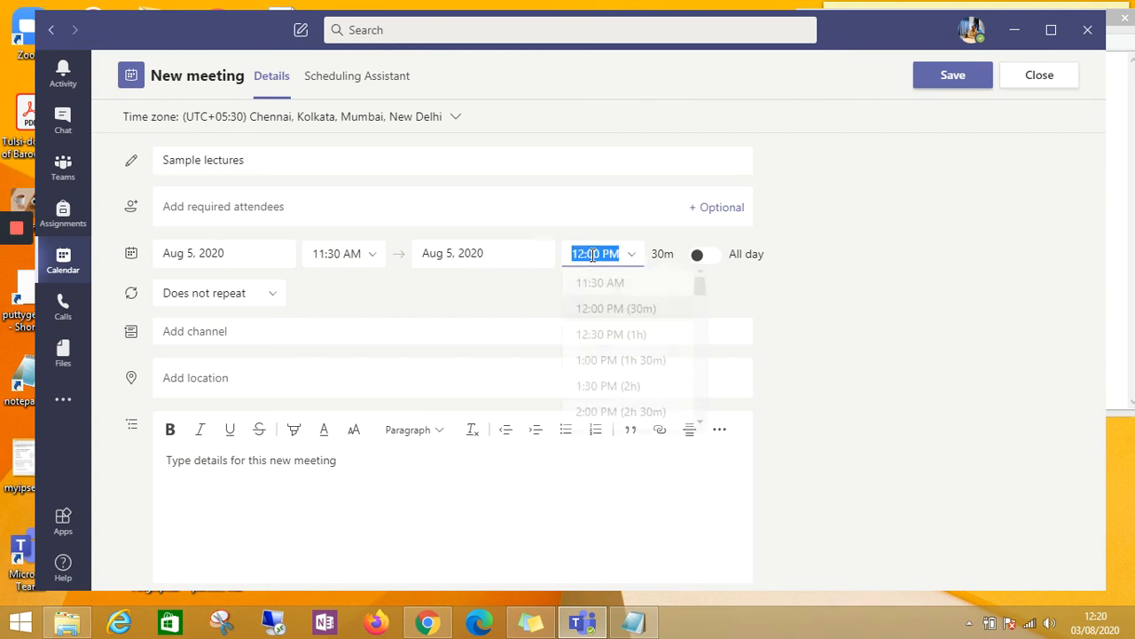
left_click(605, 337)
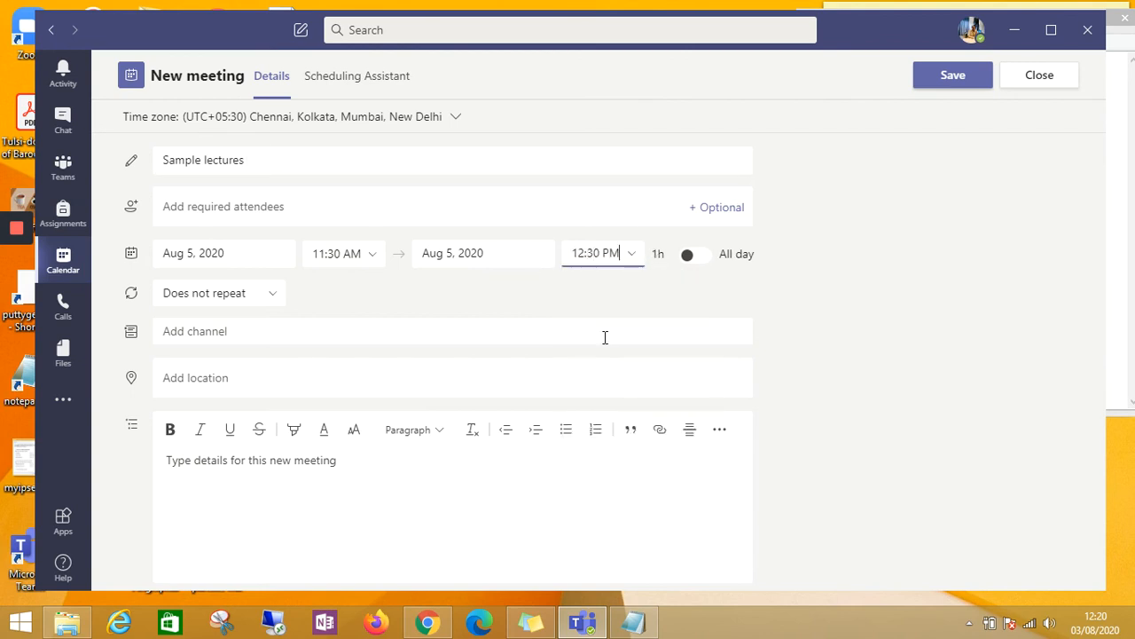
Assign the Wednesday meeting to the General channel of the Sample Class team.
left_click(208, 332)
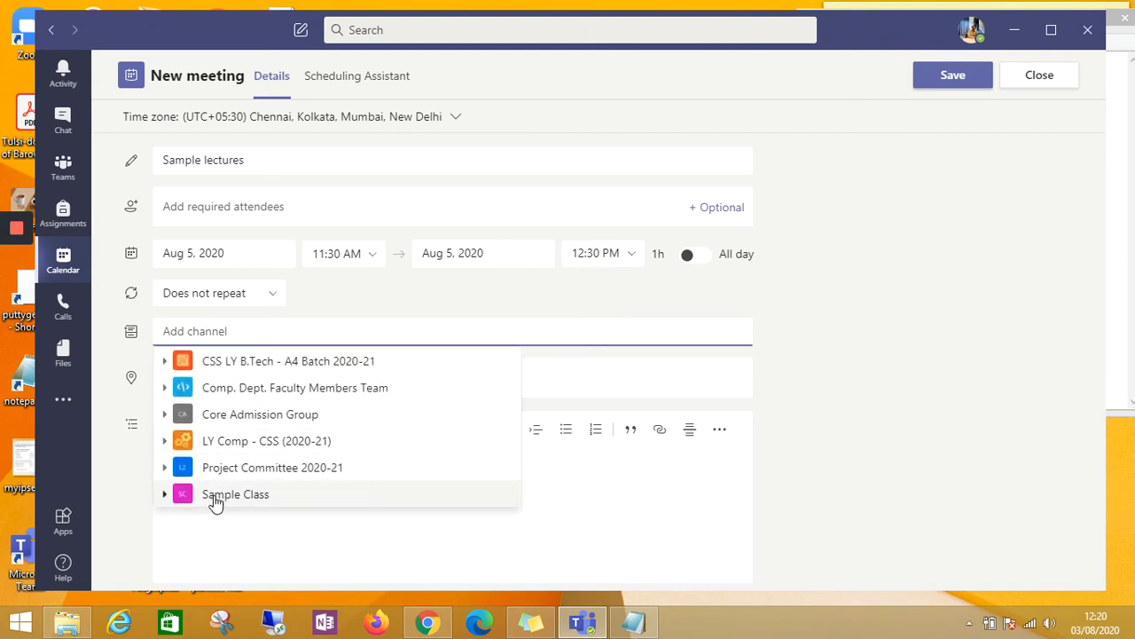
left_click(215, 497)
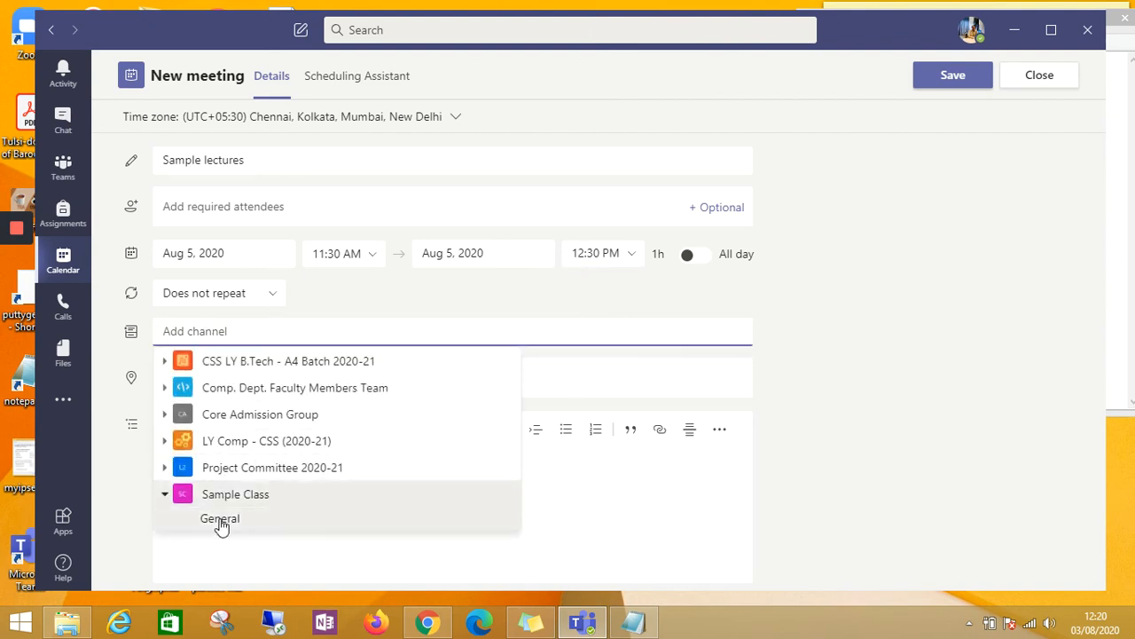
left_click(220, 519)
Set a custom recurrence of every 1 week on Wednesday and Friday, ending Aug 31, 2020, and send the meeting invitation.
left_click(220, 291)
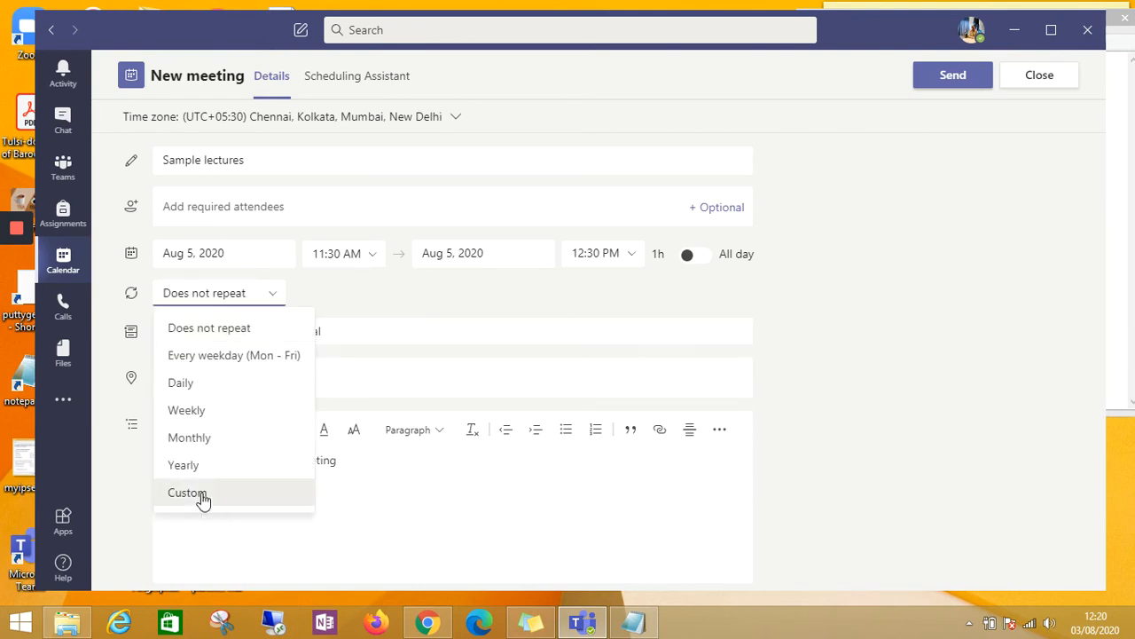
left_click(203, 497)
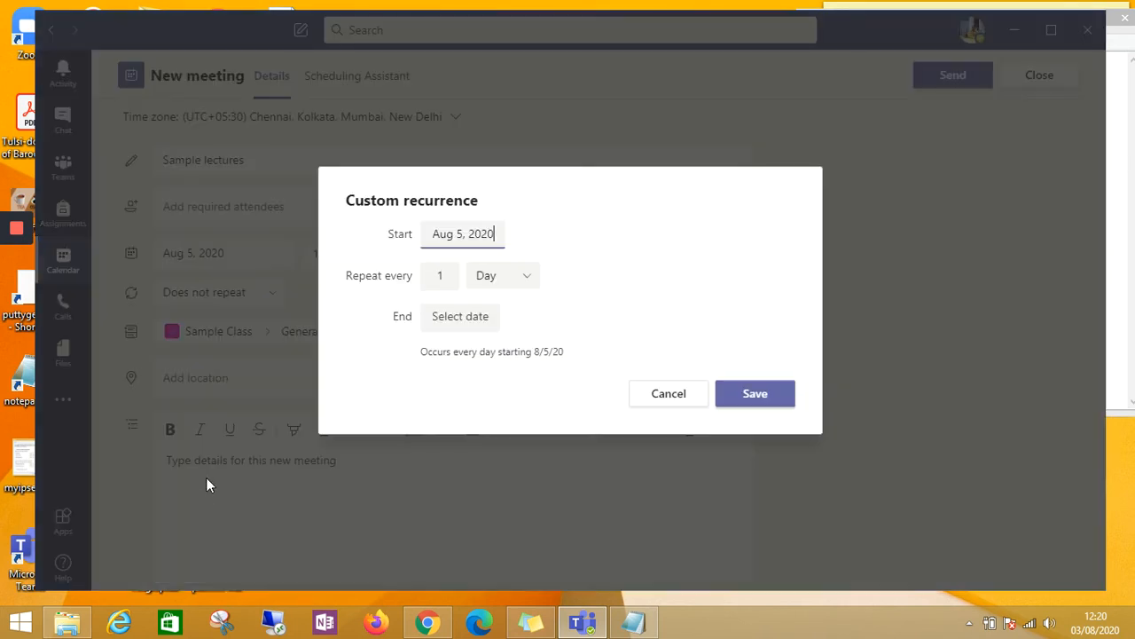
left_click(523, 277)
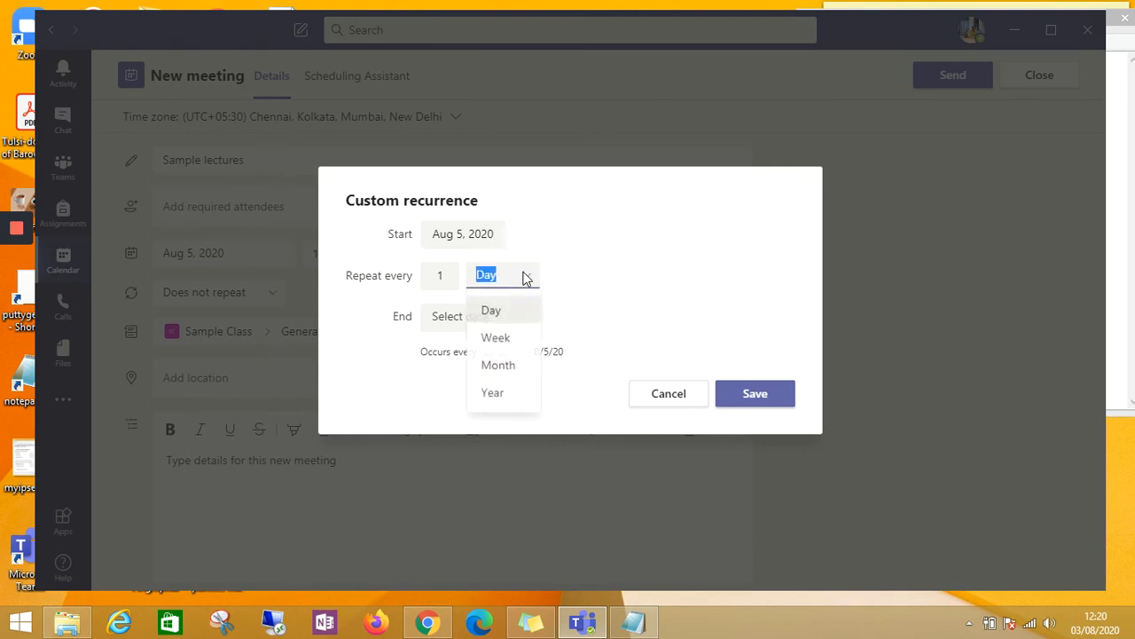
left_click(510, 337)
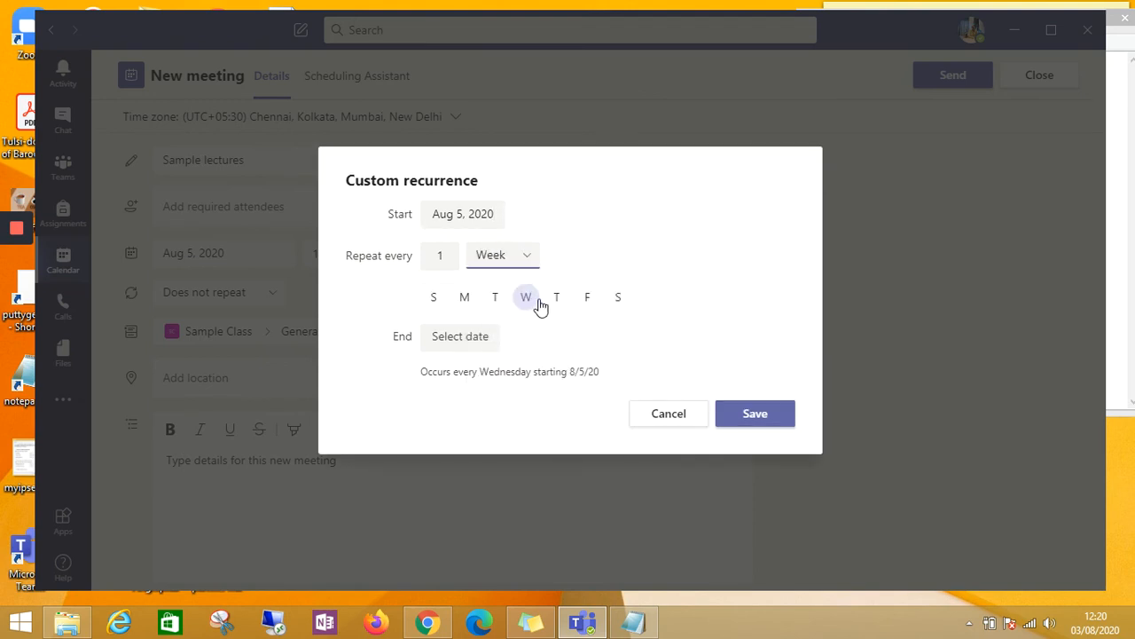
left_click(586, 300)
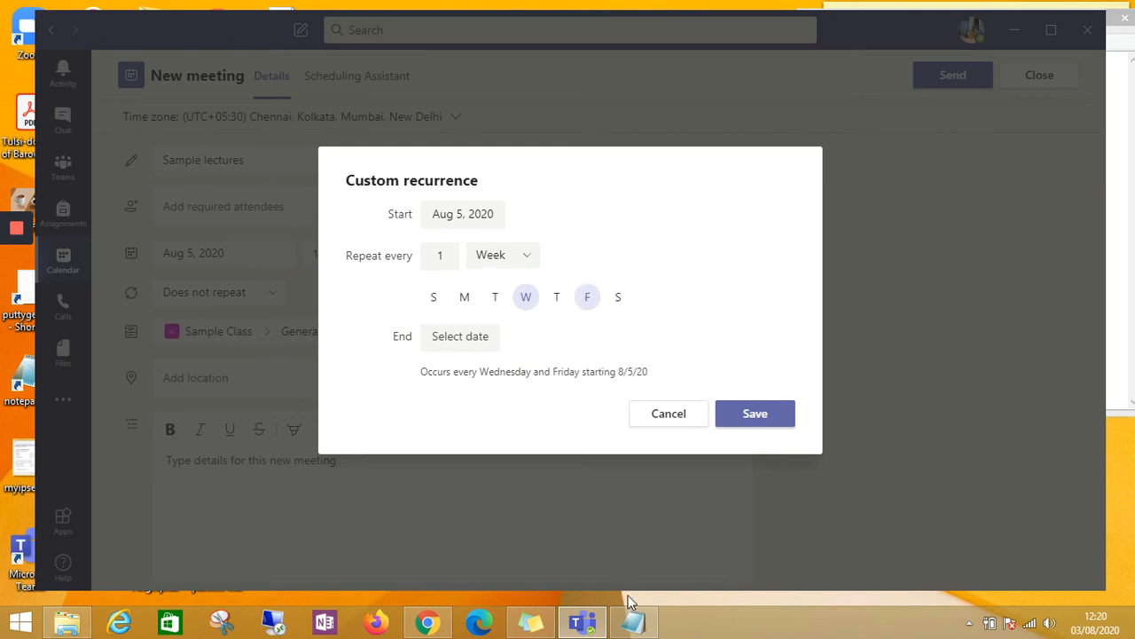
left_click(636, 622)
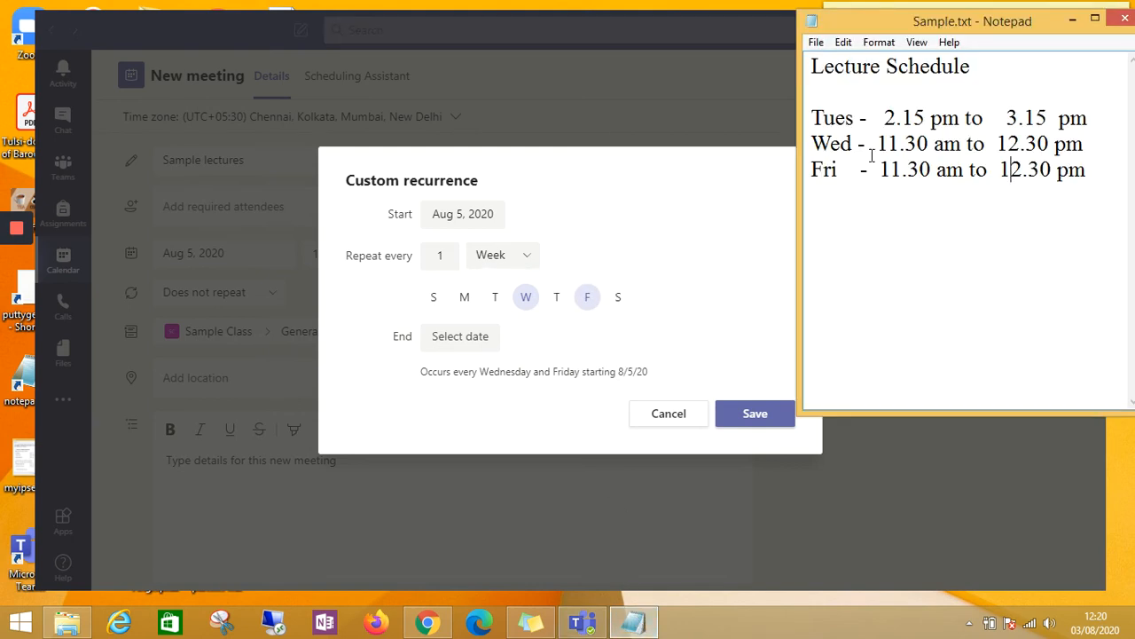
left_click(455, 339)
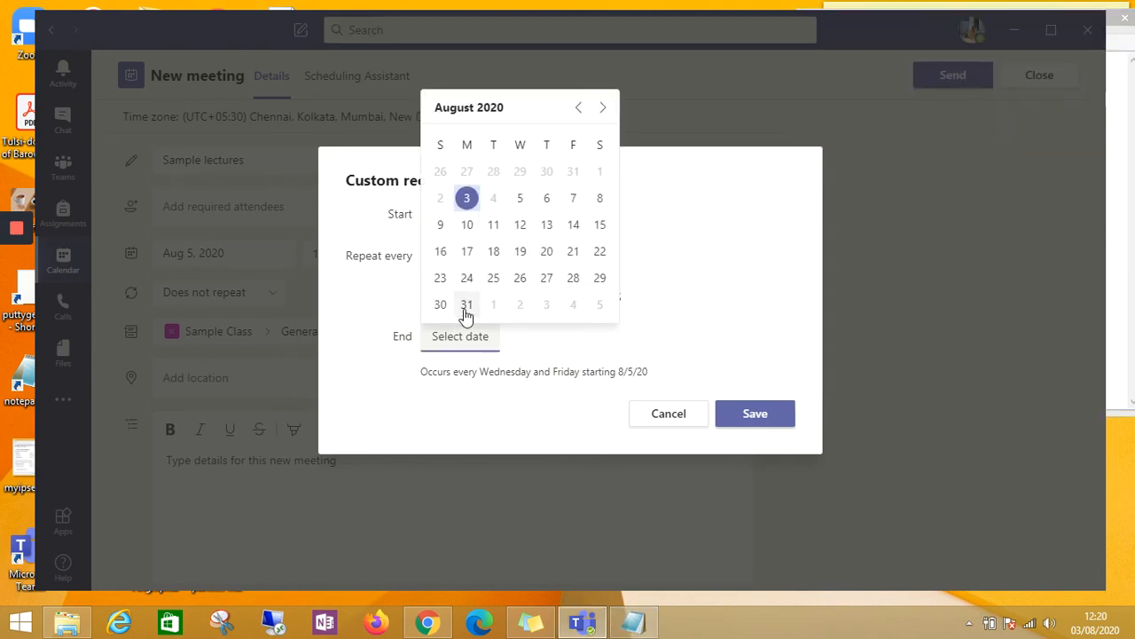
left_click(467, 306)
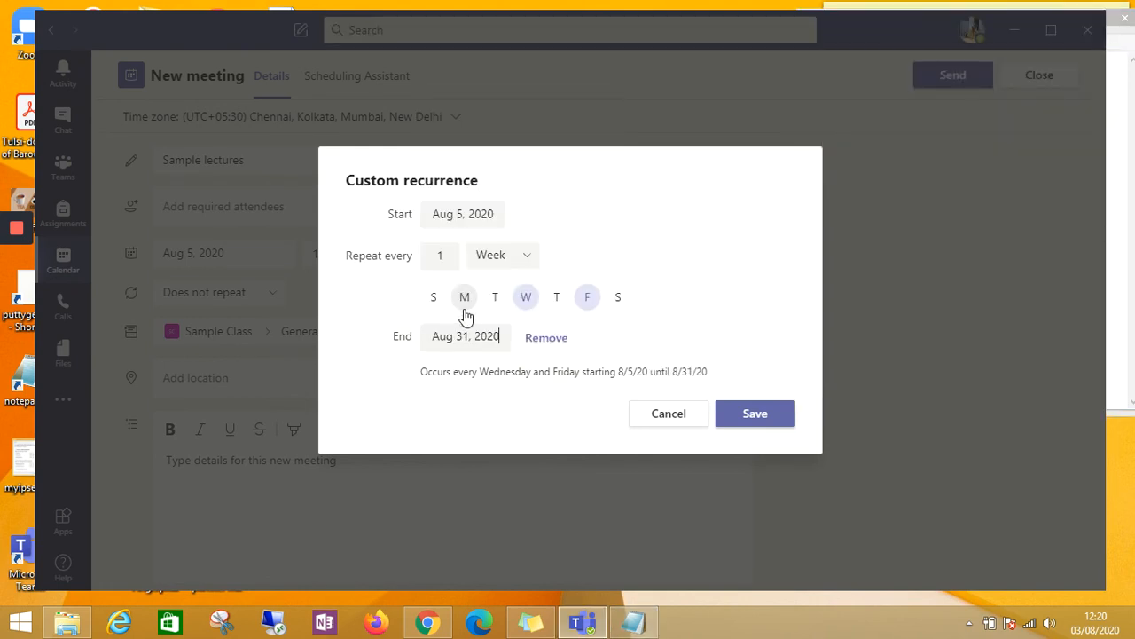
left_click(756, 415)
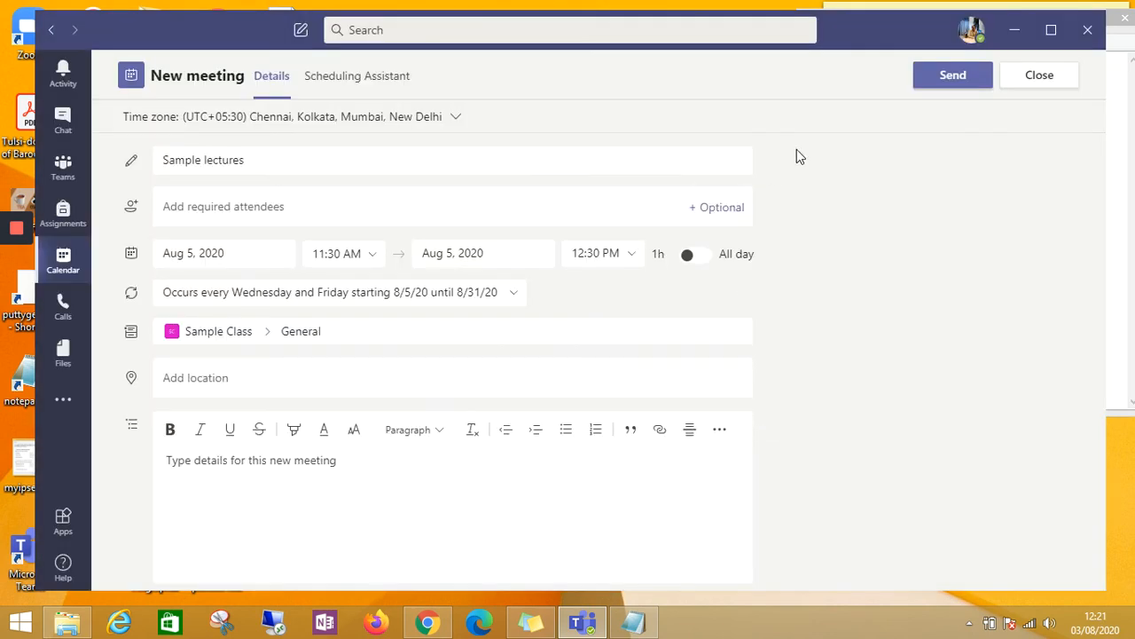
left_click(952, 78)
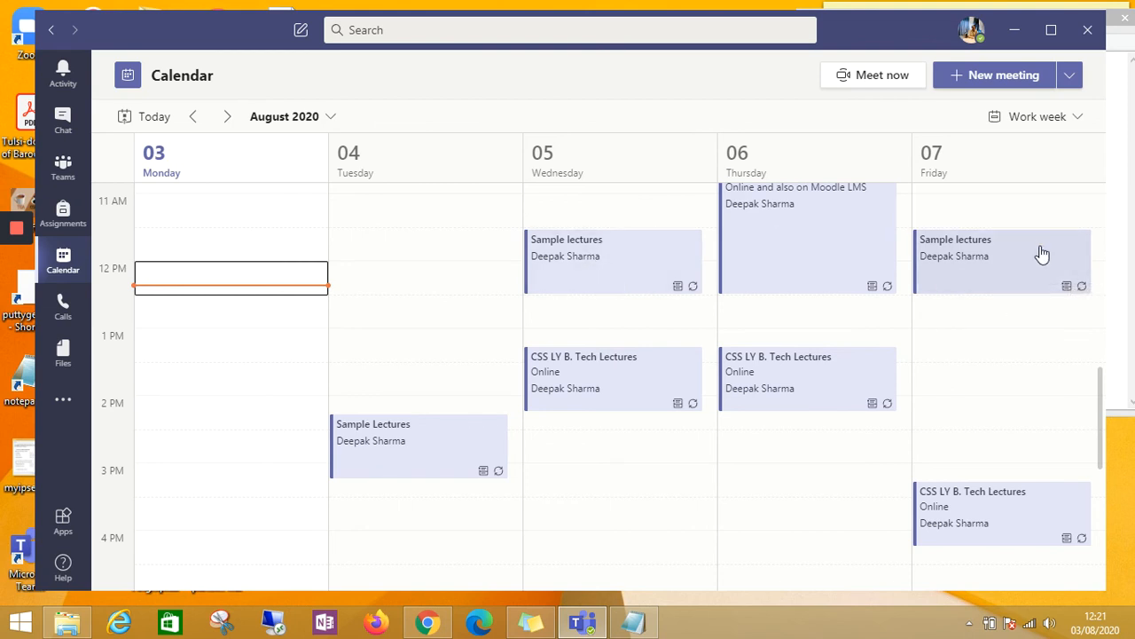
Check the Sample lectures in the calendar through the week of Aug 24 and compare the Sample Class General channel posts with the Sample.txt schedule.
left_click(228, 119)
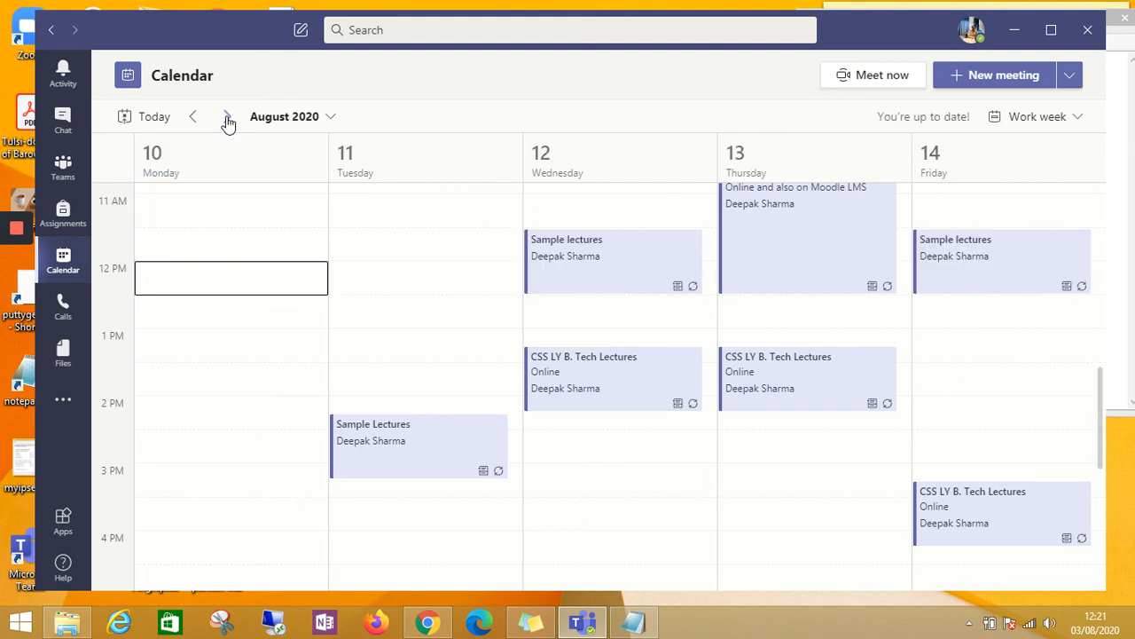
left_click(228, 118)
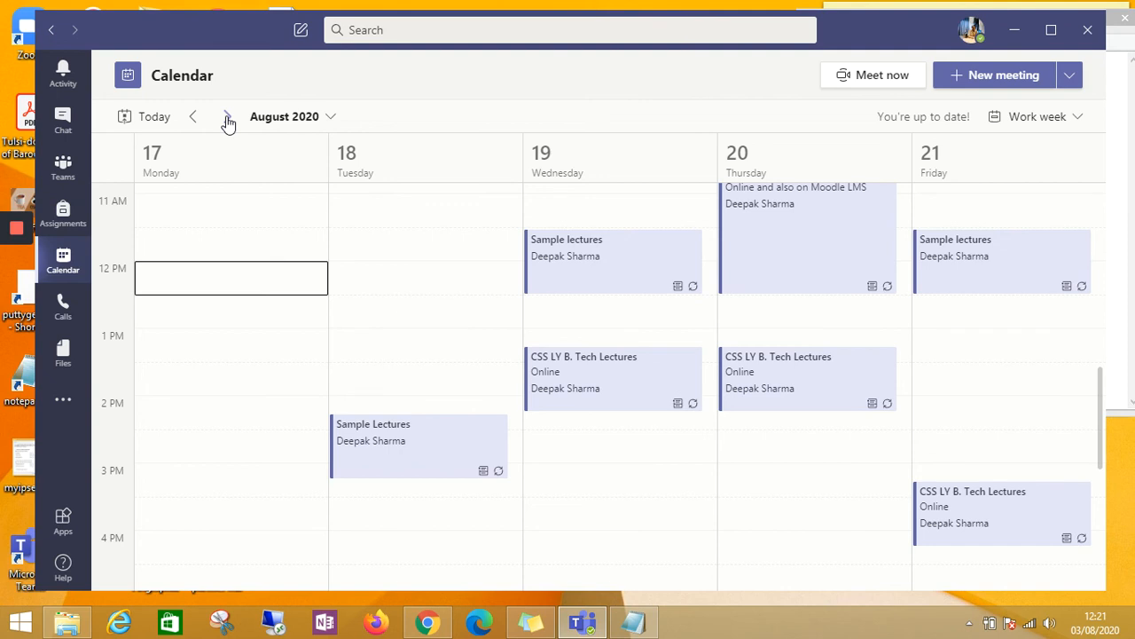
left_click(228, 119)
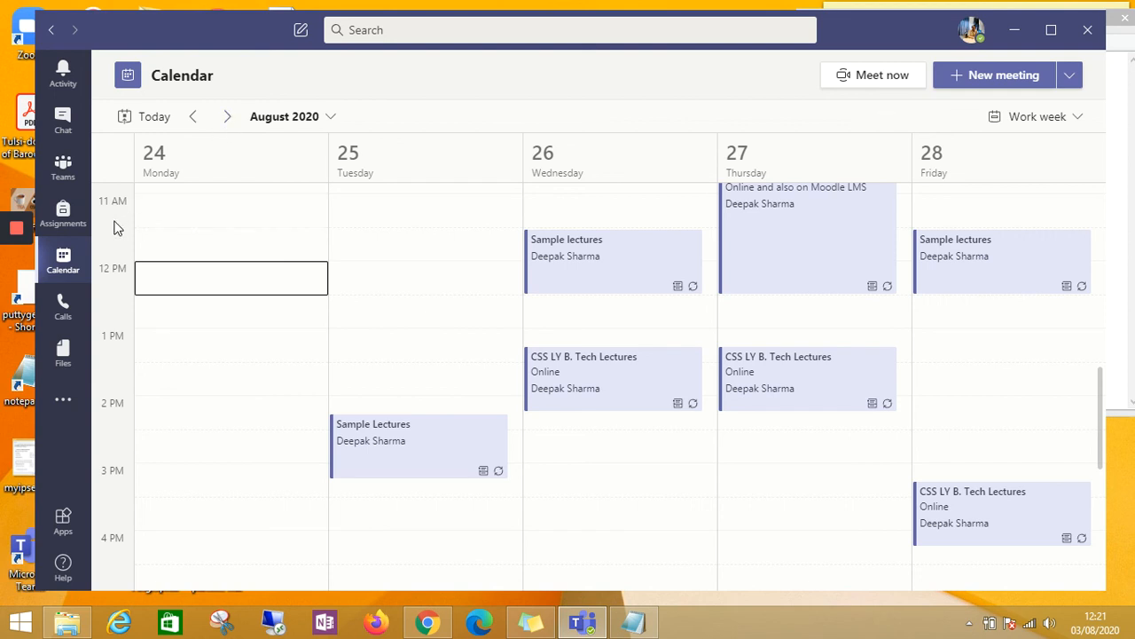
left_click(64, 169)
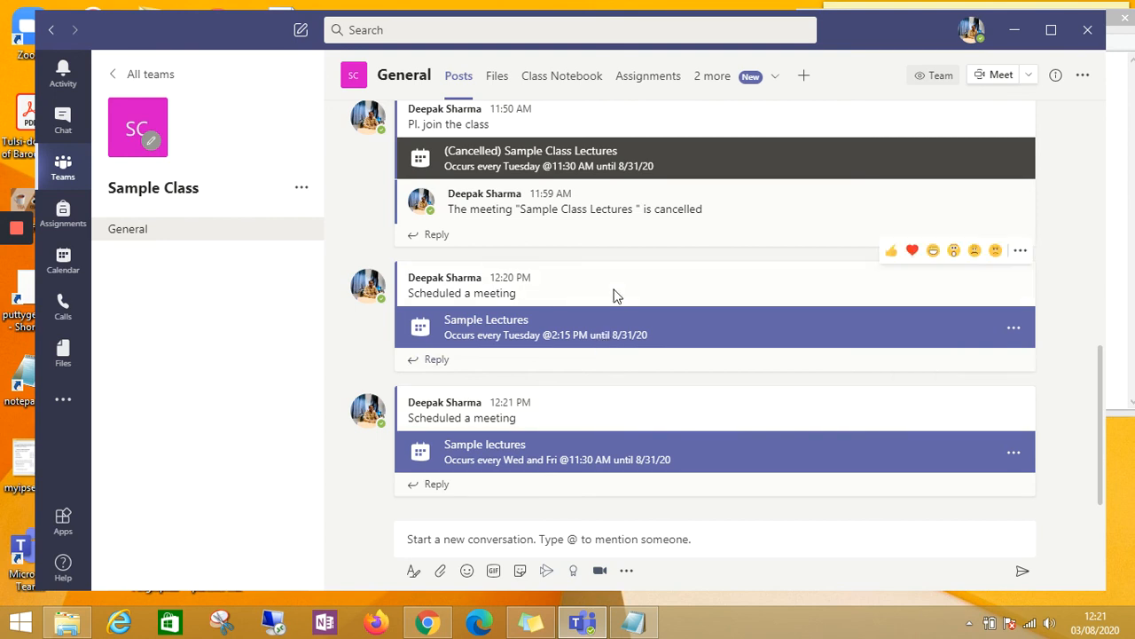
left_click(635, 624)
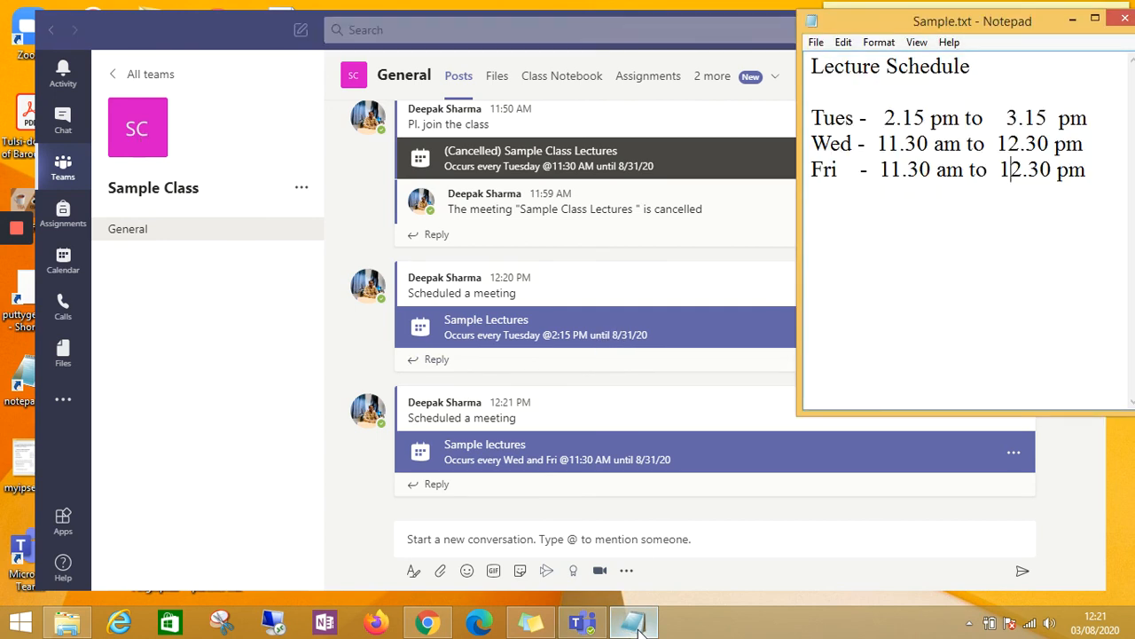